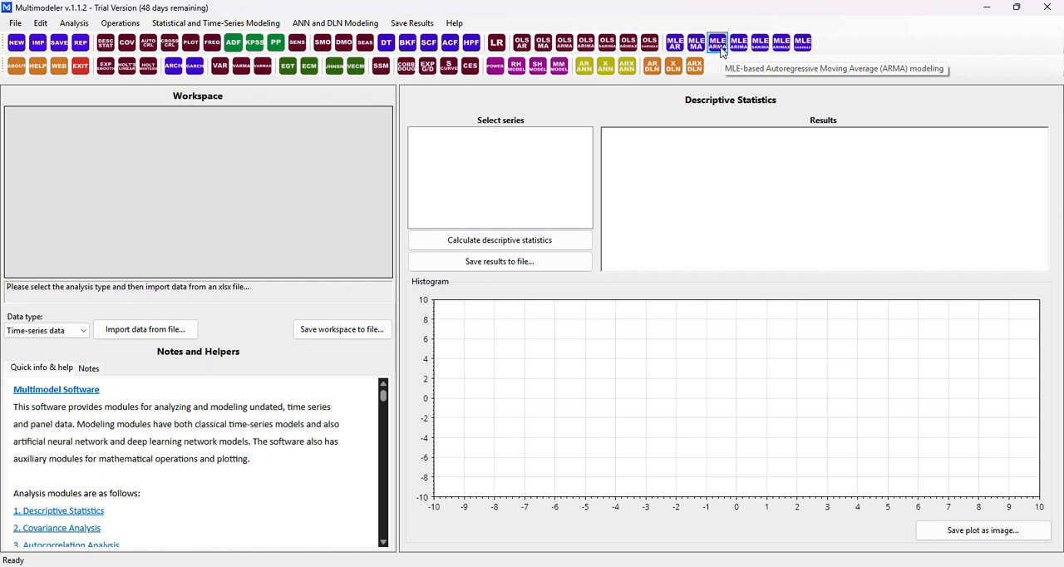
Import time-series data.xlsx as time-series data and look over its CPI_2025_100, USD_TRY, EUR_TRY and BRENT columns
{"action": "left_click", "coordinate": [139, 333]}
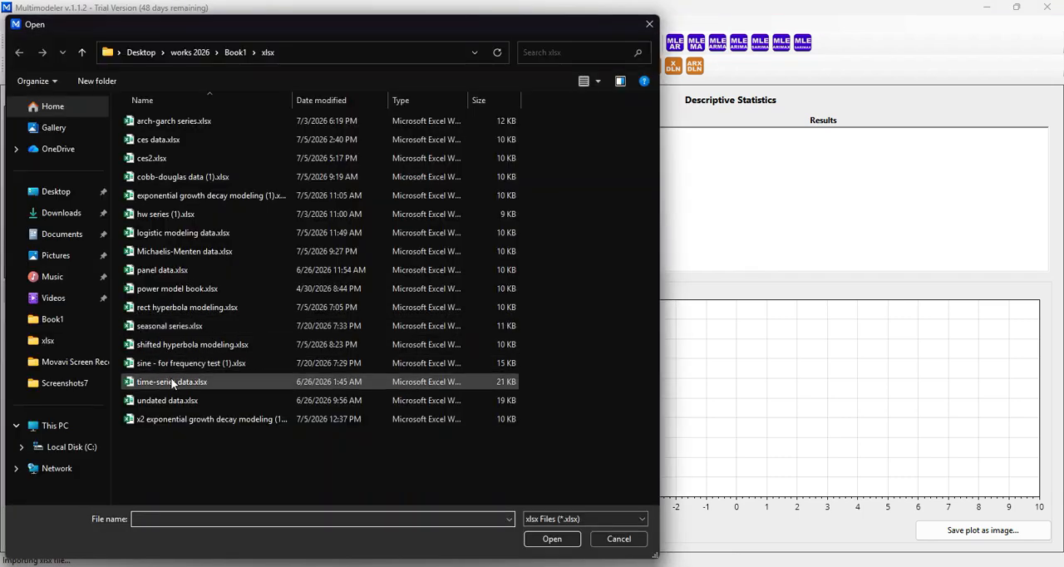
{"action": "double_click", "coordinate": [171, 381]}
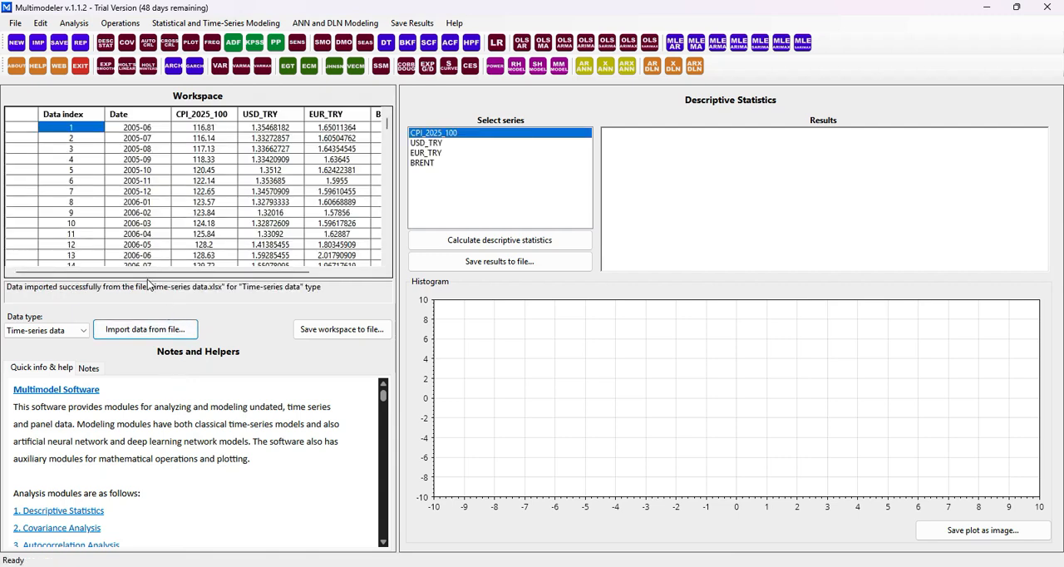
{"action": "left_click_drag", "start_coordinate": [147, 273], "coordinate": [243, 275]}
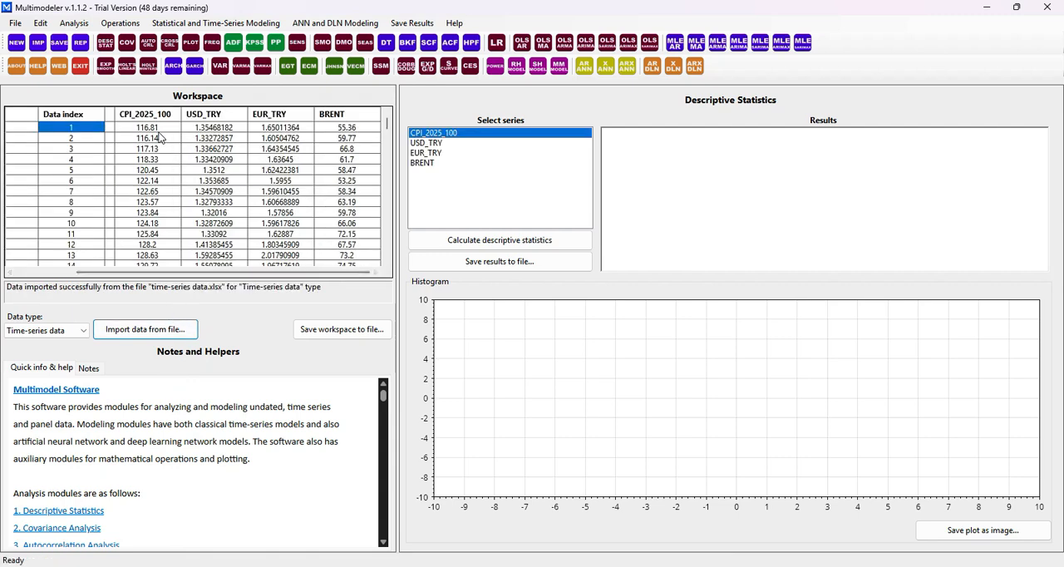
{"action": "left_click_drag", "start_coordinate": [162, 129], "coordinate": [160, 224]}
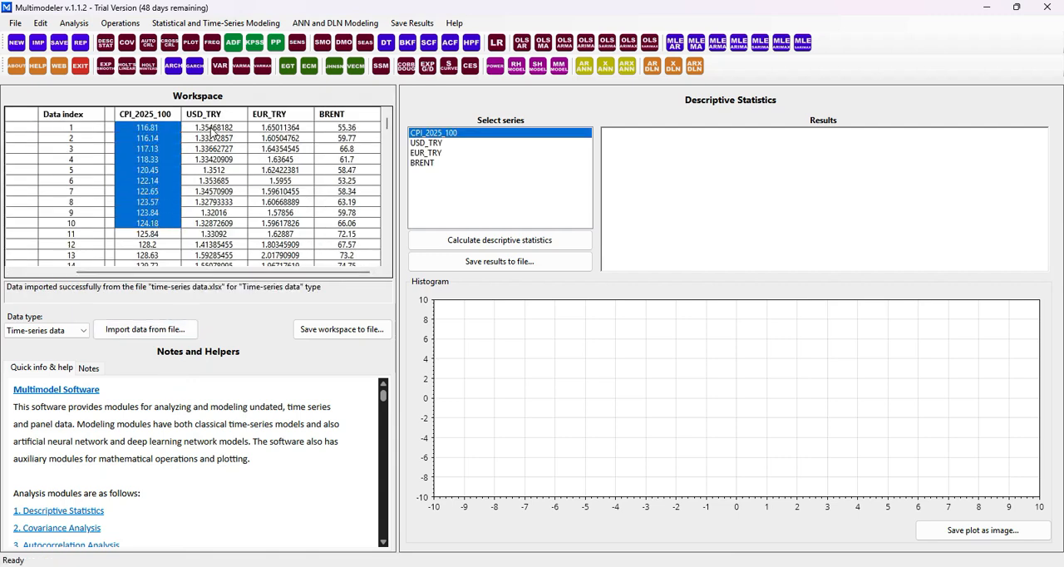
{"action": "left_click_drag", "start_coordinate": [209, 130], "coordinate": [216, 237]}
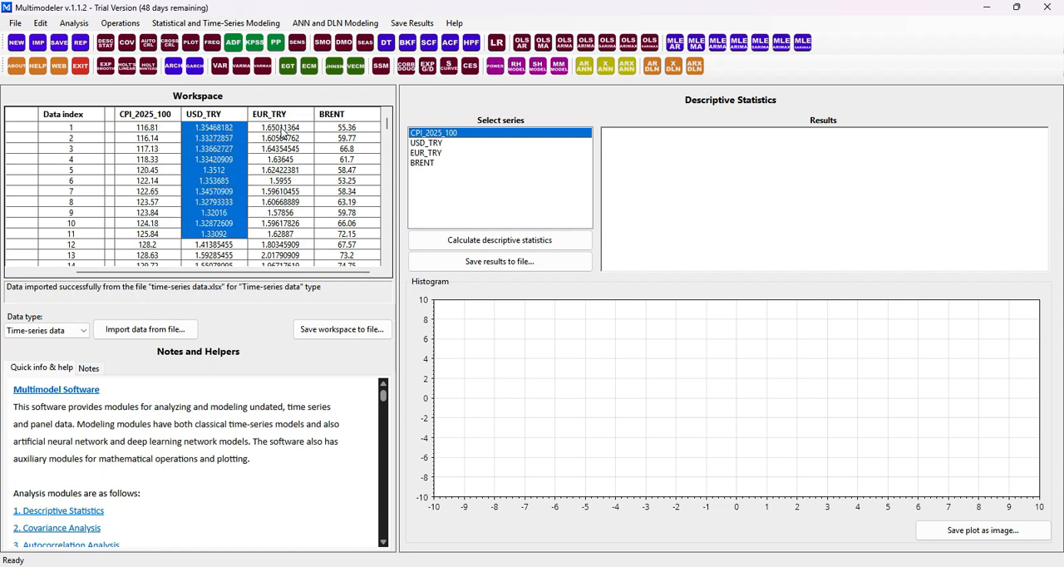
{"action": "left_click_drag", "start_coordinate": [285, 130], "coordinate": [279, 247]}
{"action": "left_click_drag", "start_coordinate": [341, 130], "coordinate": [341, 226]}
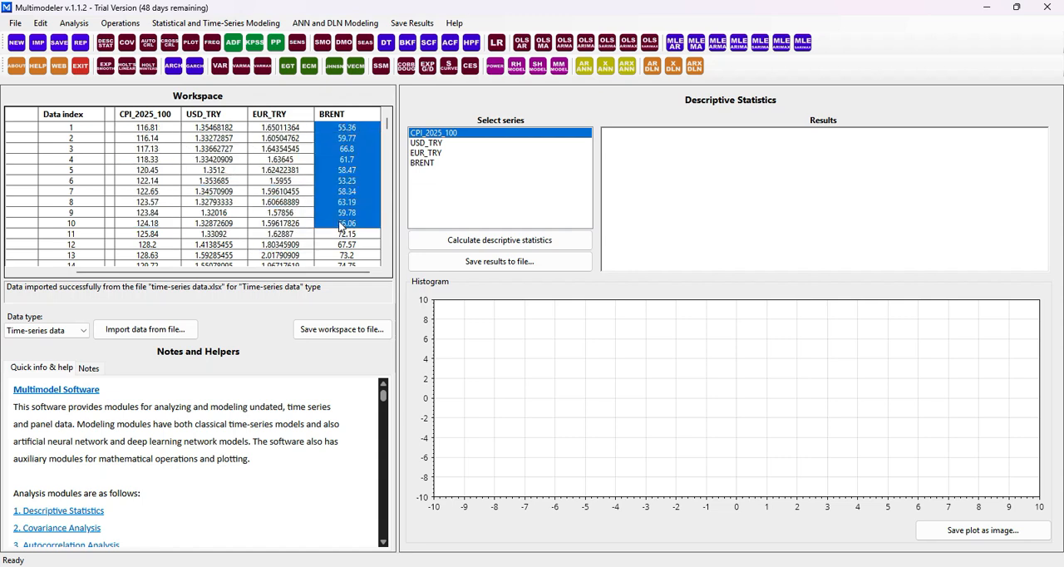
Open the MLE-based ARMA modeling module and select the BRENT series
{"action": "left_click", "coordinate": [717, 42]}
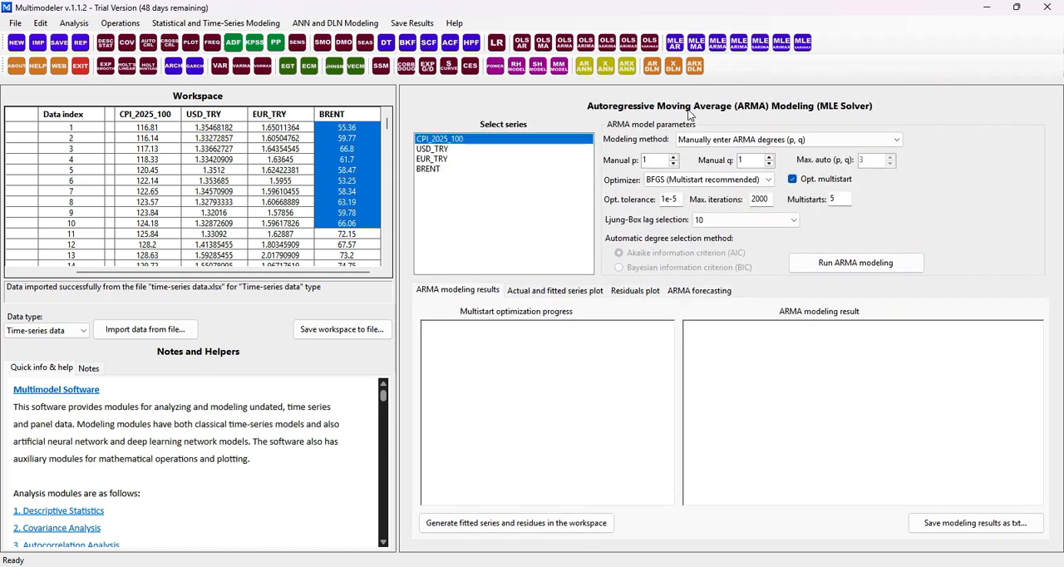
{"action": "left_click", "coordinate": [447, 149]}
{"action": "left_click", "coordinate": [435, 159]}
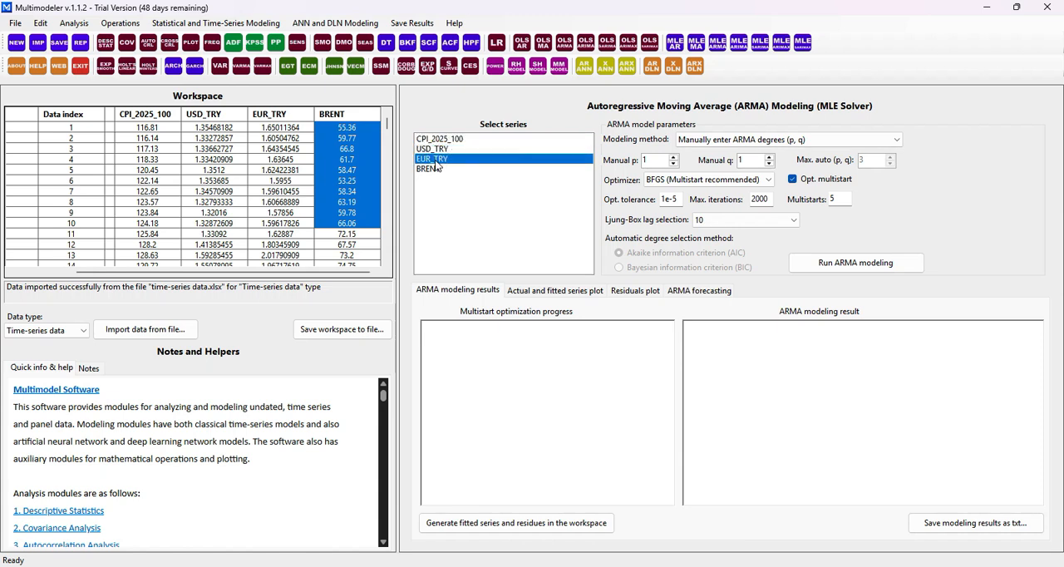
{"action": "left_click", "coordinate": [428, 170]}
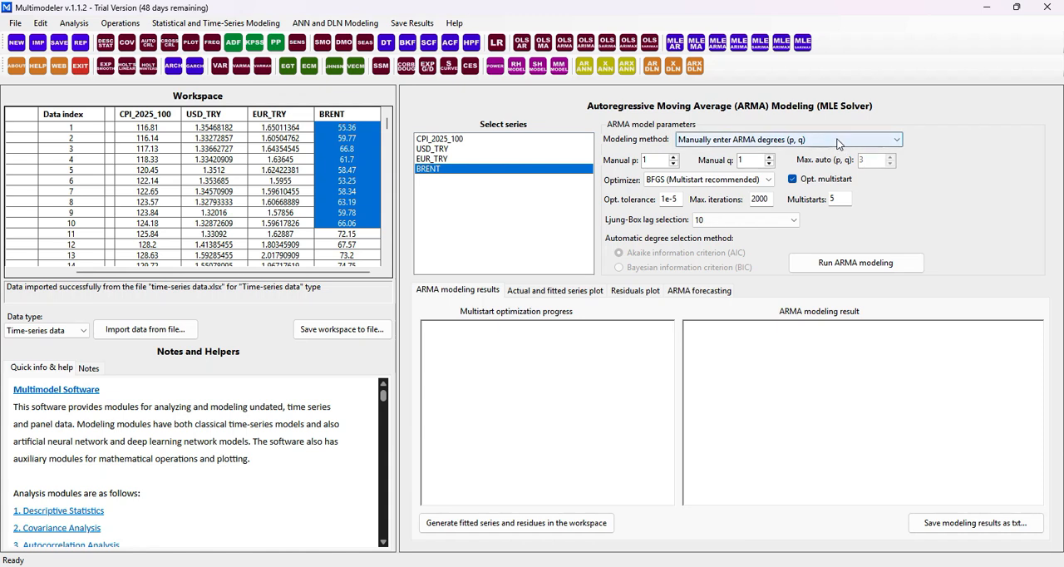
Try a manual p of 3 and a higher manual q, and return both degrees to 1
{"action": "left_click", "coordinate": [673, 156]}
{"action": "left_click", "coordinate": [673, 156]}
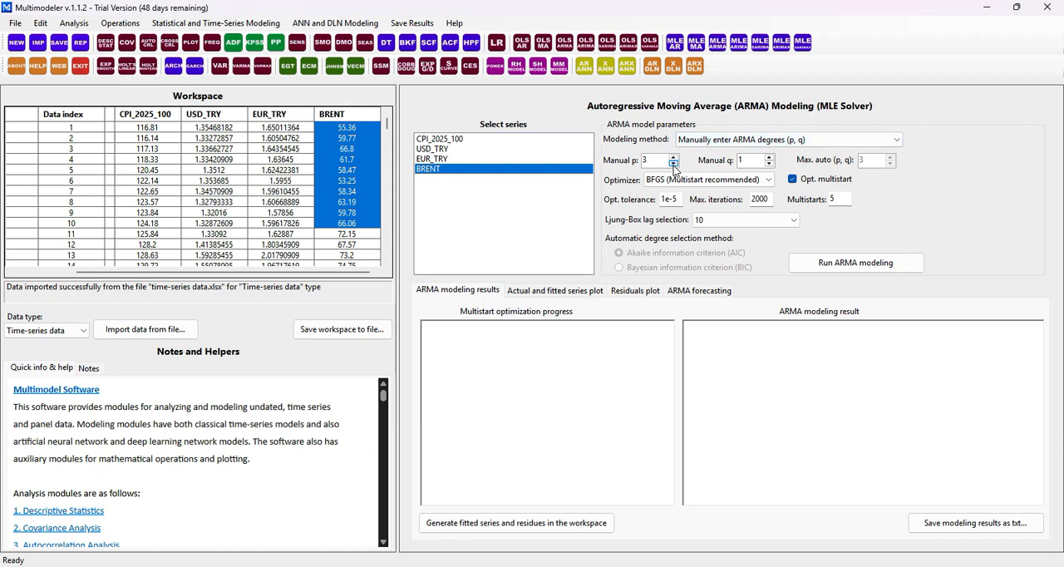
{"action": "left_click", "coordinate": [673, 164]}
{"action": "left_click", "coordinate": [673, 164]}
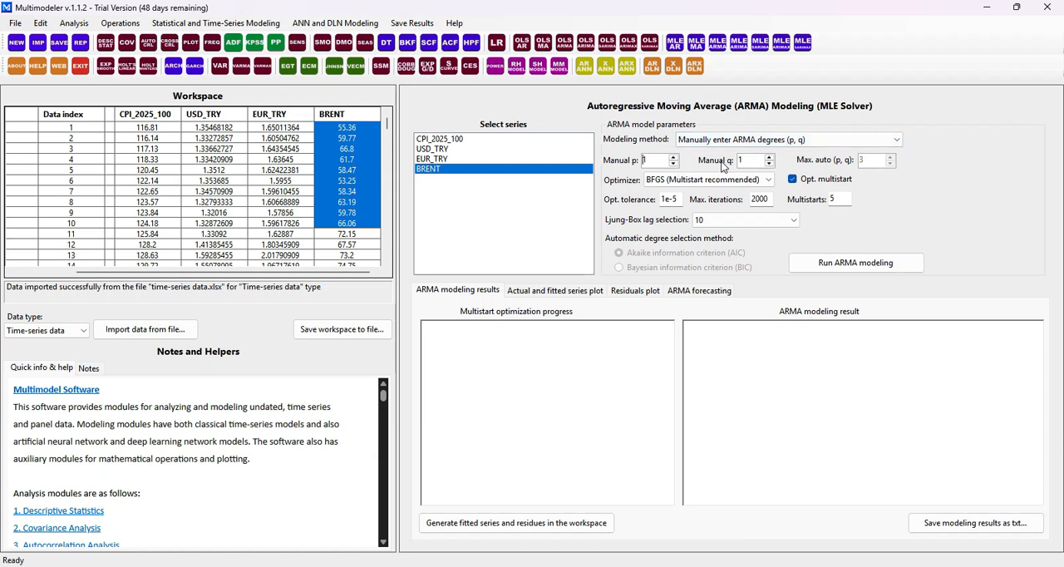
{"action": "left_click", "coordinate": [770, 156]}
{"action": "left_click", "coordinate": [770, 157]}
{"action": "left_click", "coordinate": [770, 164]}
Set the modeling method to automatic selection of ARMA degrees, trying the Bayesian information criterion before returning to Akaike
{"action": "left_click", "coordinate": [794, 142]}
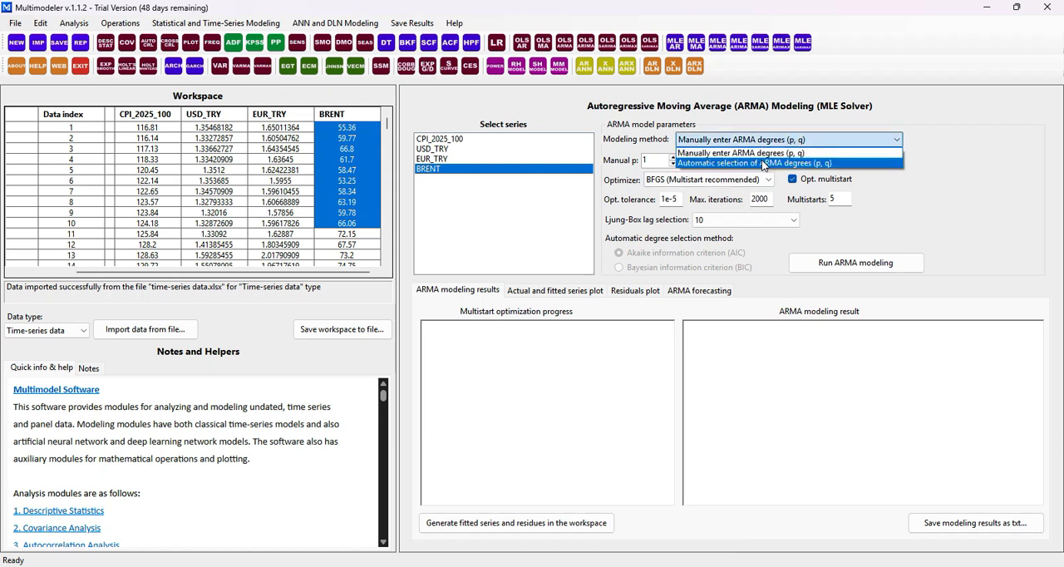
{"action": "left_click", "coordinate": [761, 162]}
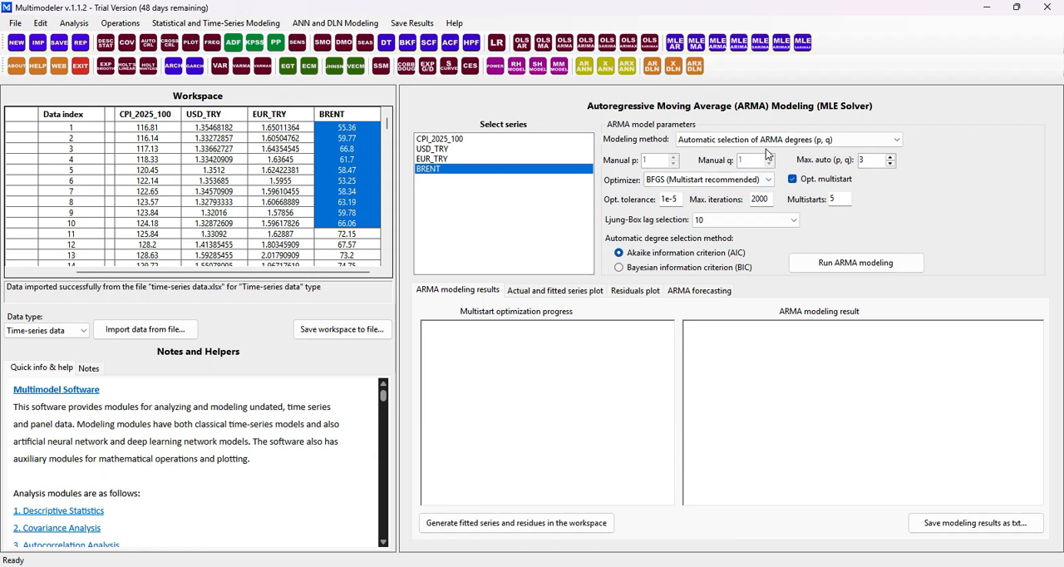
{"action": "double_click", "coordinate": [861, 160]}
{"action": "left_click", "coordinate": [665, 268]}
{"action": "left_click", "coordinate": [681, 253]}
Try the Artificial Bee Colony optimizer and switch back to BFGS with multistart
{"action": "left_click", "coordinate": [718, 184]}
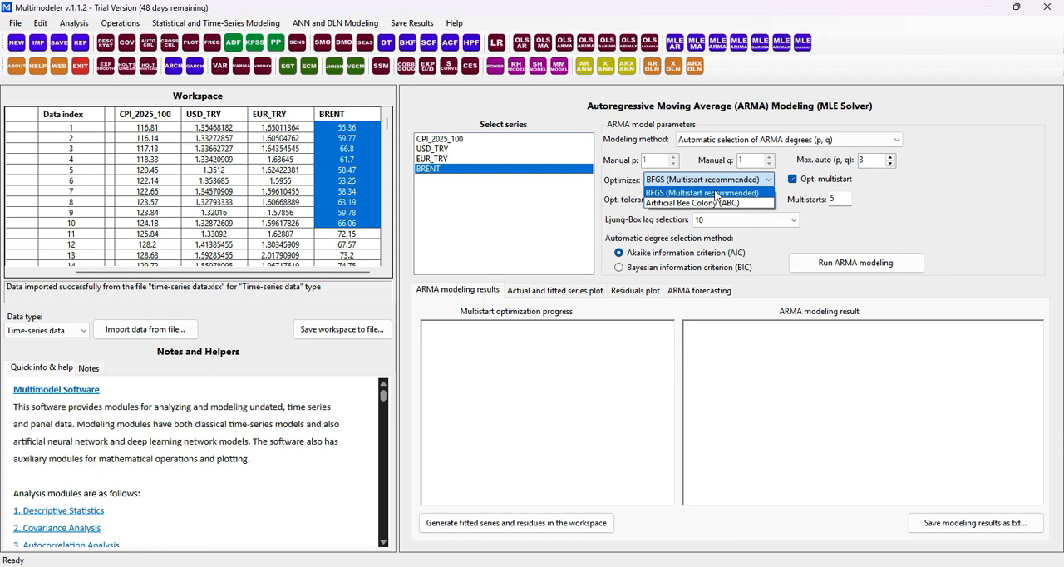
{"action": "left_click", "coordinate": [712, 202]}
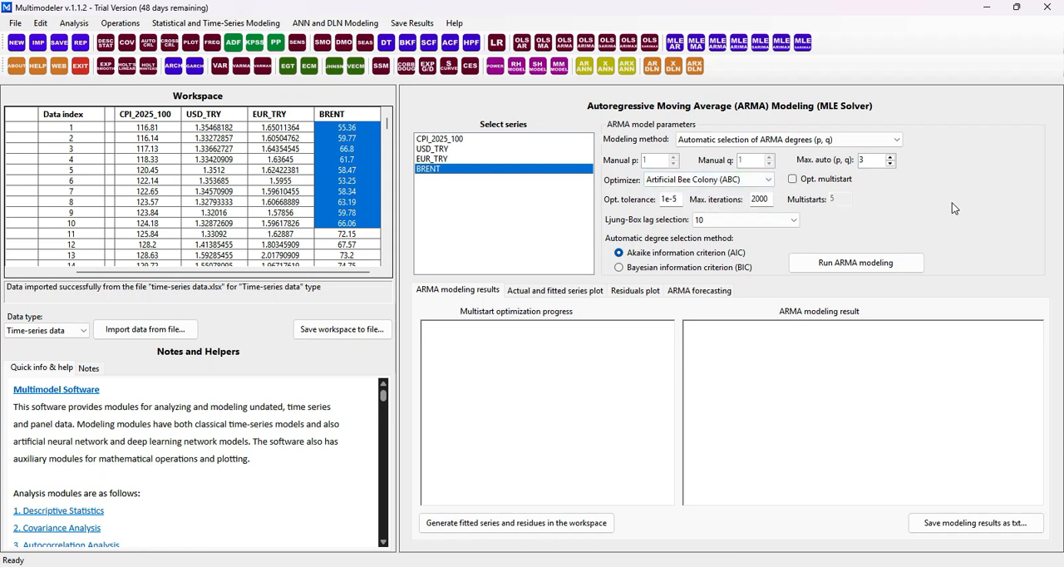
{"action": "left_click", "coordinate": [729, 181]}
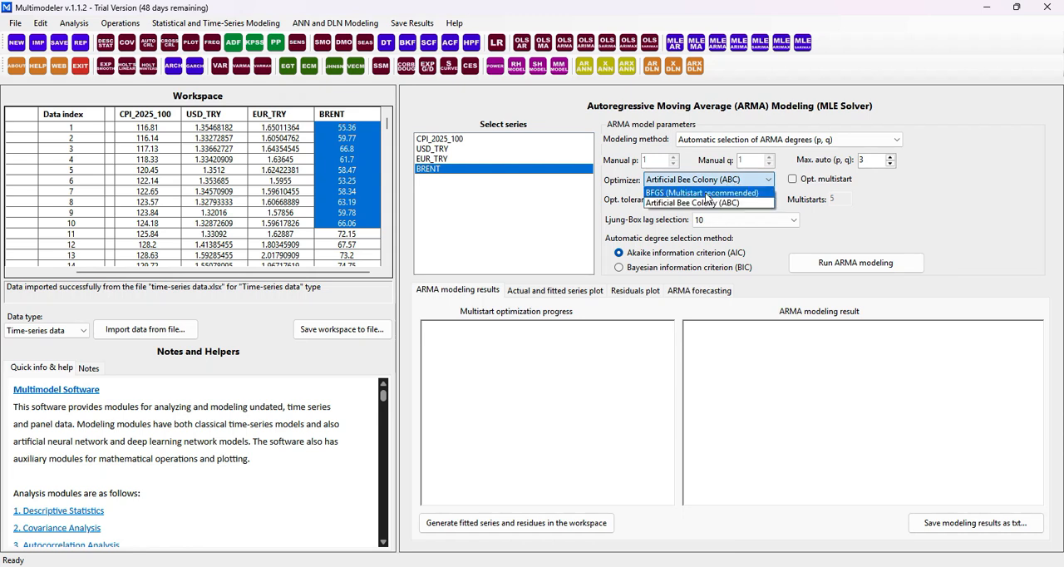
{"action": "left_click", "coordinate": [705, 193]}
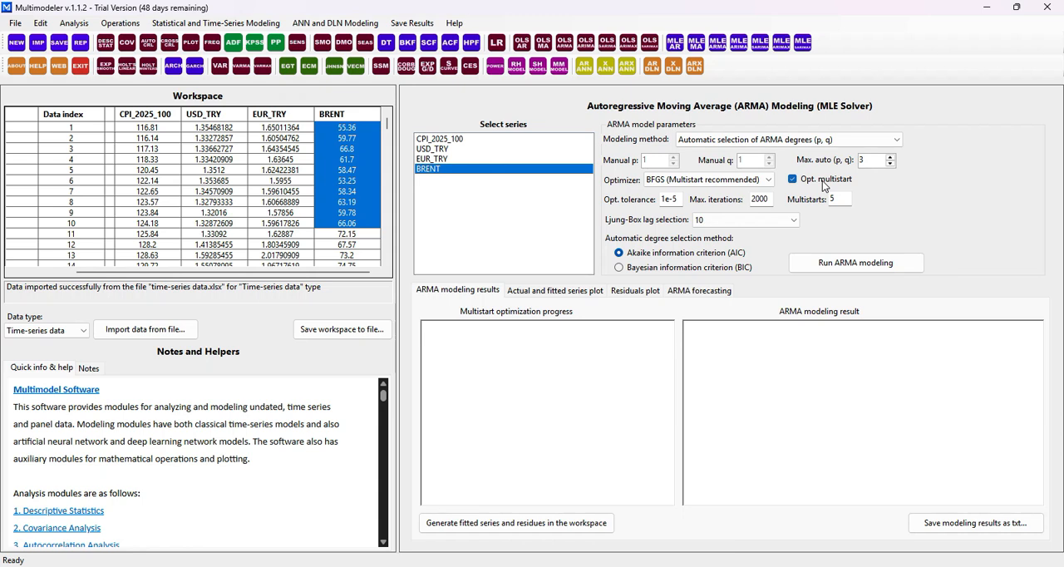
Set the optimizer to Artificial Bee Colony (ABC) with multistart optimization off
{"action": "left_click", "coordinate": [769, 180]}
{"action": "left_click", "coordinate": [673, 204]}
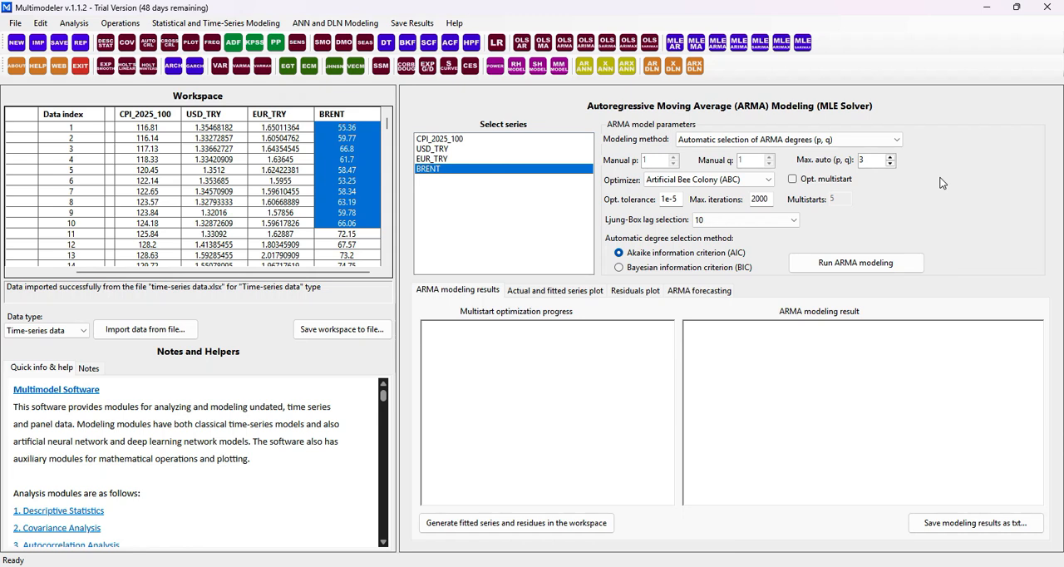
{"action": "left_click", "coordinate": [827, 179]}
{"action": "left_click", "coordinate": [826, 179]}
Look over the optimizer tolerance and maximum iterations settings and the available Ljung-Box lag options
{"action": "double_click", "coordinate": [669, 200]}
{"action": "left_click", "coordinate": [769, 199]}
{"action": "double_click", "coordinate": [769, 199]}
{"action": "left_click", "coordinate": [781, 221]}
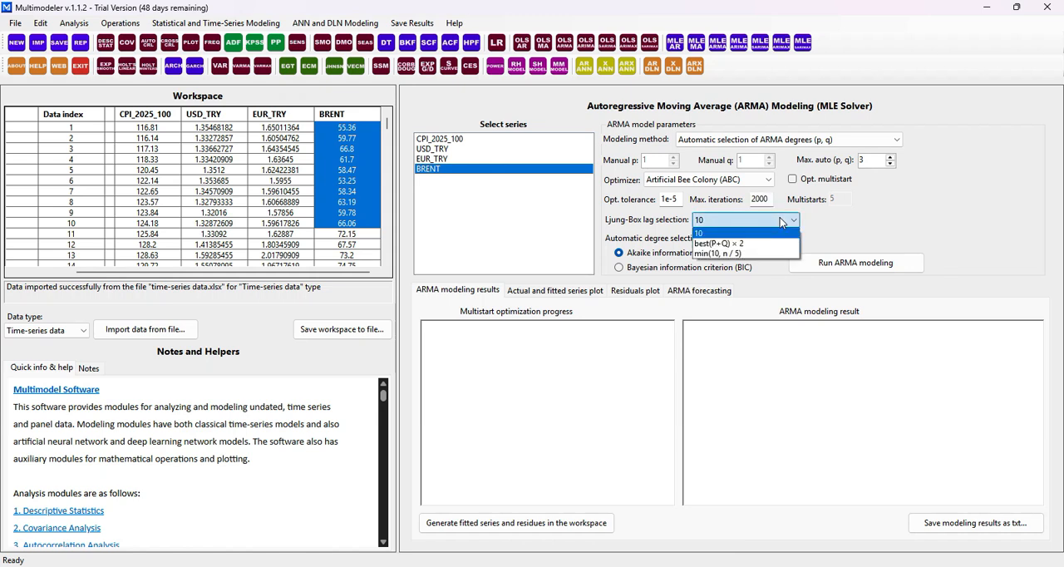
{"action": "left_click", "coordinate": [781, 221]}
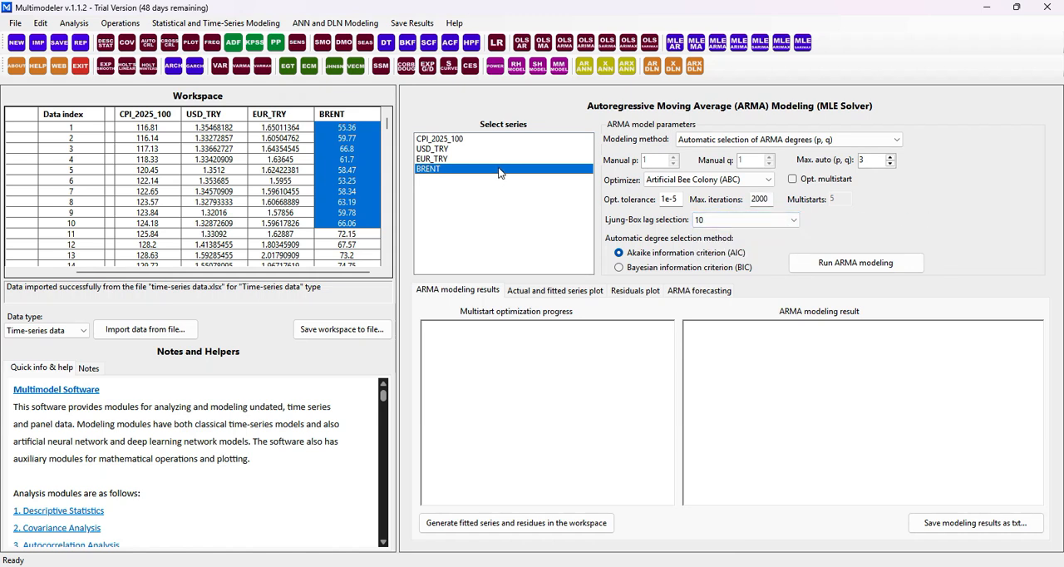
Switch the modeling method to manually entered ARMA degrees and run the ARMA modeling on BRENT
{"action": "left_click", "coordinate": [760, 139]}
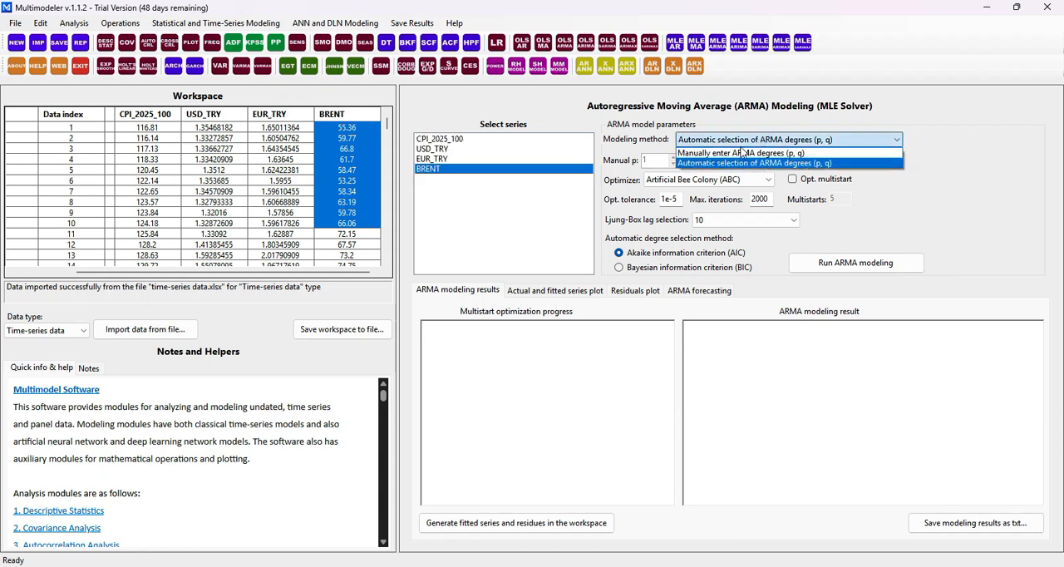
{"action": "left_click", "coordinate": [734, 153]}
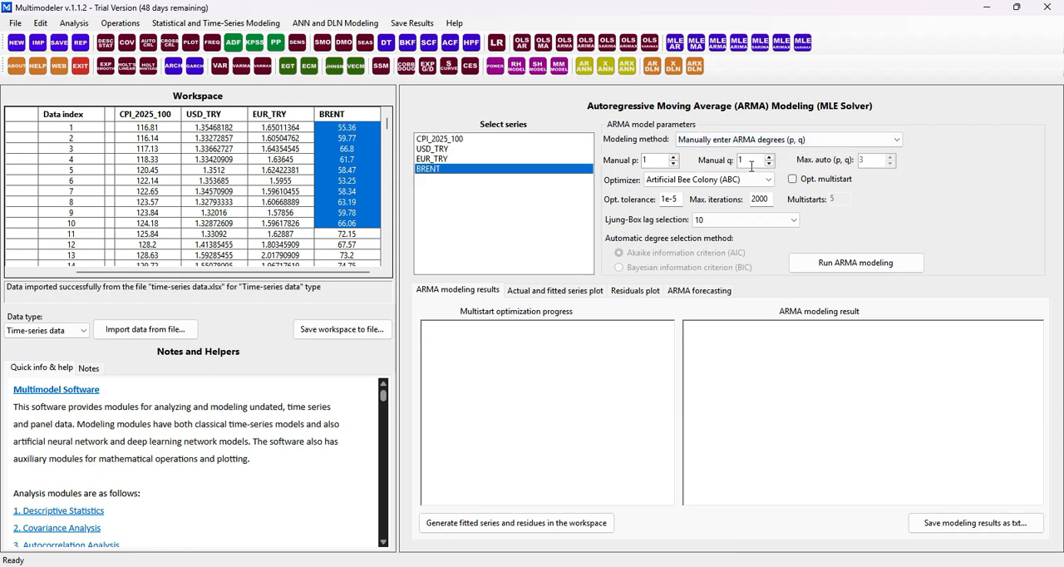
{"action": "left_click", "coordinate": [708, 185]}
{"action": "left_click", "coordinate": [708, 185]}
{"action": "left_click", "coordinate": [904, 270]}
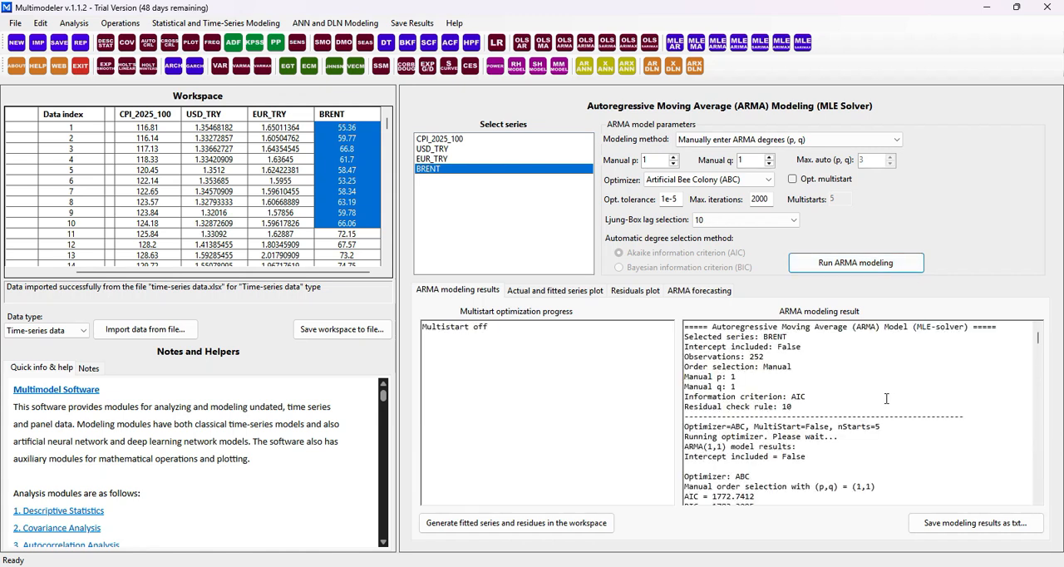
Skim the ARMA modeling result and examine its opening summary of the series and model settings
{"action": "scroll", "coordinate": [886, 399], "scroll_direction": "down", "scroll_amount": 3}
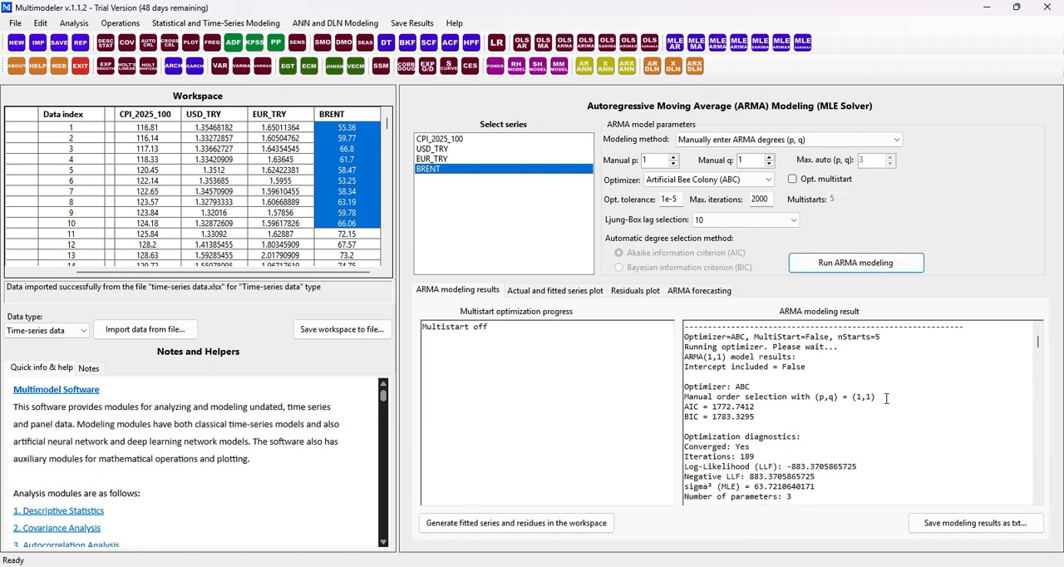
{"action": "scroll", "coordinate": [886, 398], "scroll_direction": "down", "scroll_amount": 1}
{"action": "scroll", "coordinate": [886, 398], "scroll_direction": "up", "scroll_amount": 3}
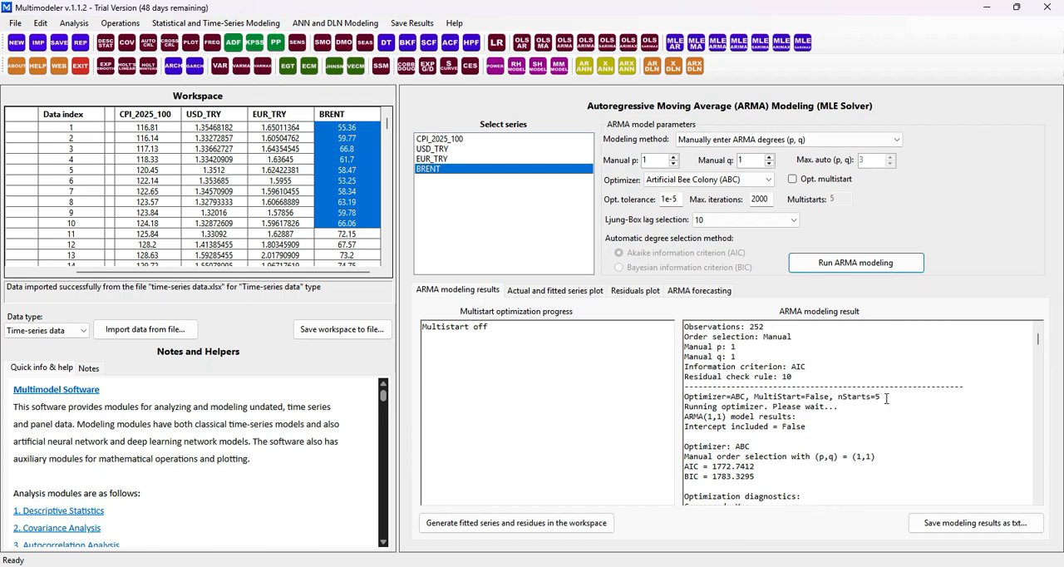
{"action": "scroll", "coordinate": [886, 398], "scroll_direction": "up", "scroll_amount": 1}
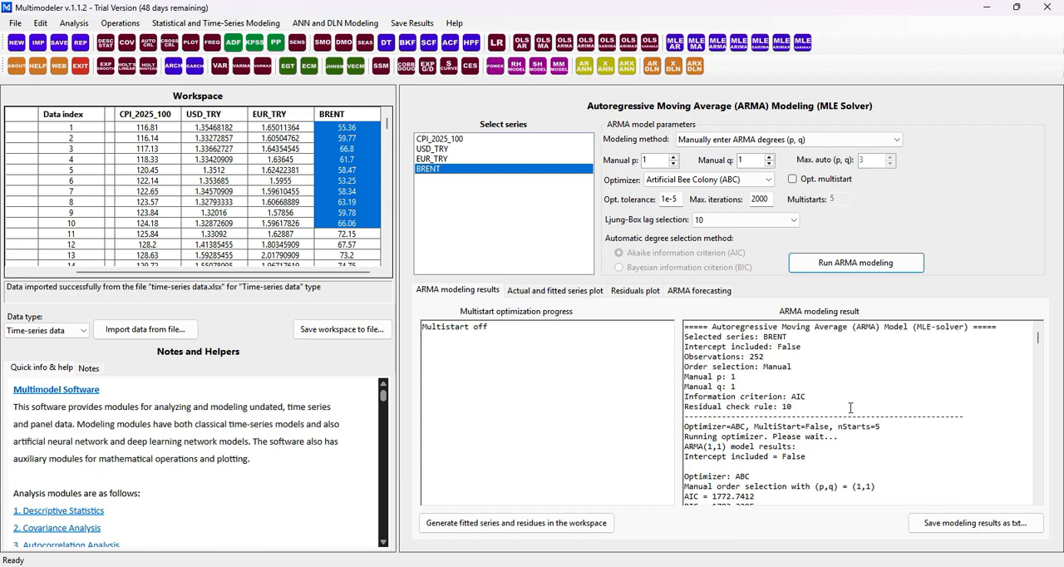
{"action": "left_click_drag", "start_coordinate": [821, 409], "coordinate": [662, 324]}
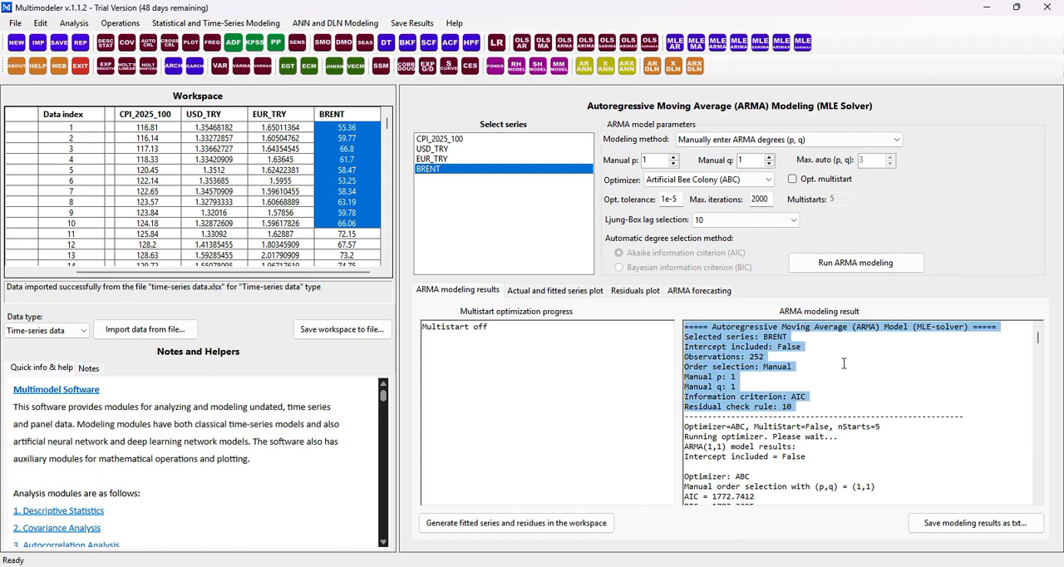
Examine the information criteria, optimization diagnostics, coefficients, ARMA equation and root diagnostics in the modeling result
{"action": "scroll", "coordinate": [844, 363], "scroll_direction": "down", "scroll_amount": 4}
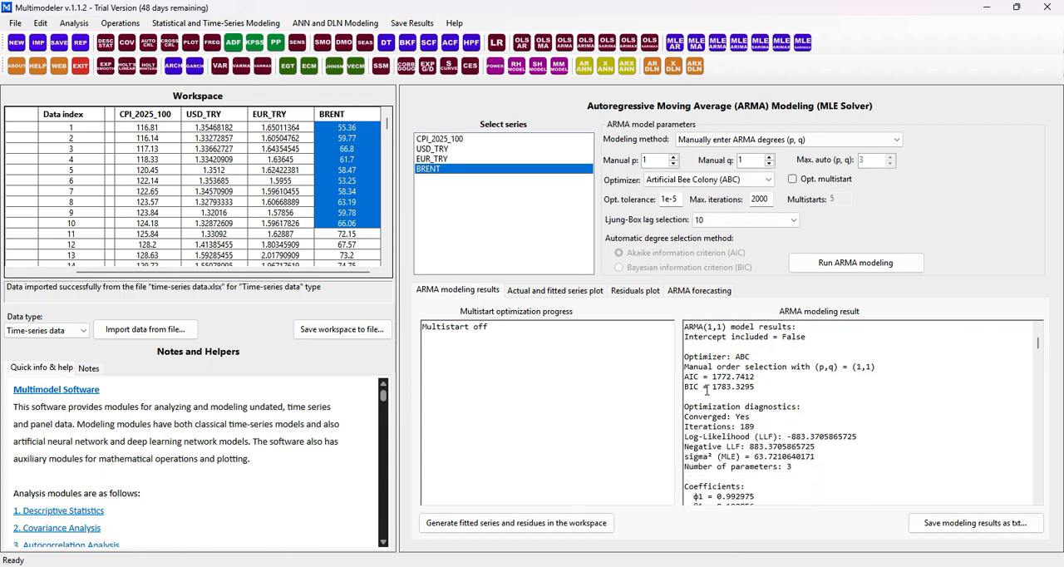
{"action": "scroll", "coordinate": [789, 397], "scroll_direction": "down", "scroll_amount": 1}
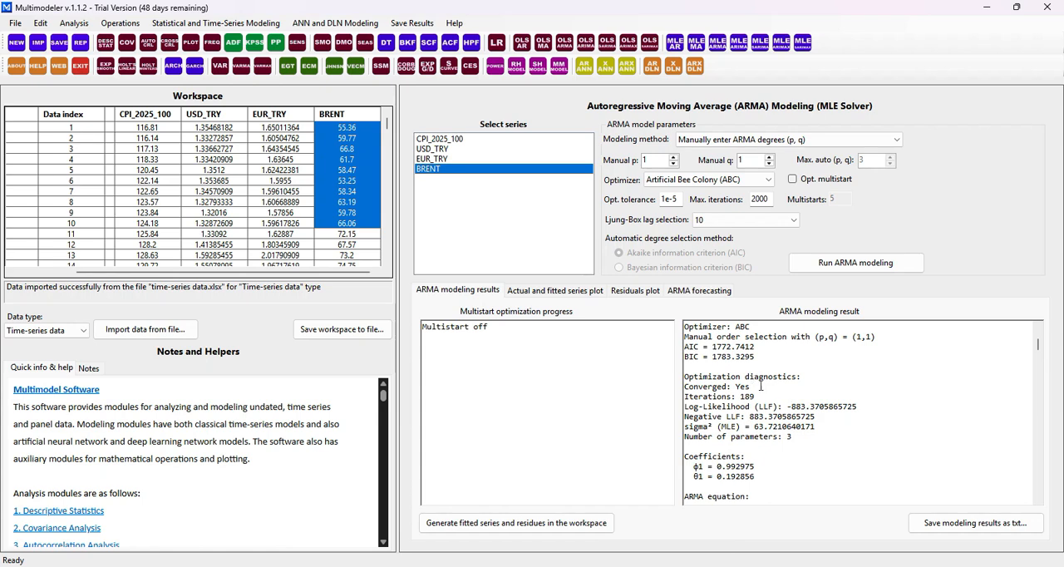
{"action": "scroll", "coordinate": [780, 387], "scroll_direction": "down", "scroll_amount": 2}
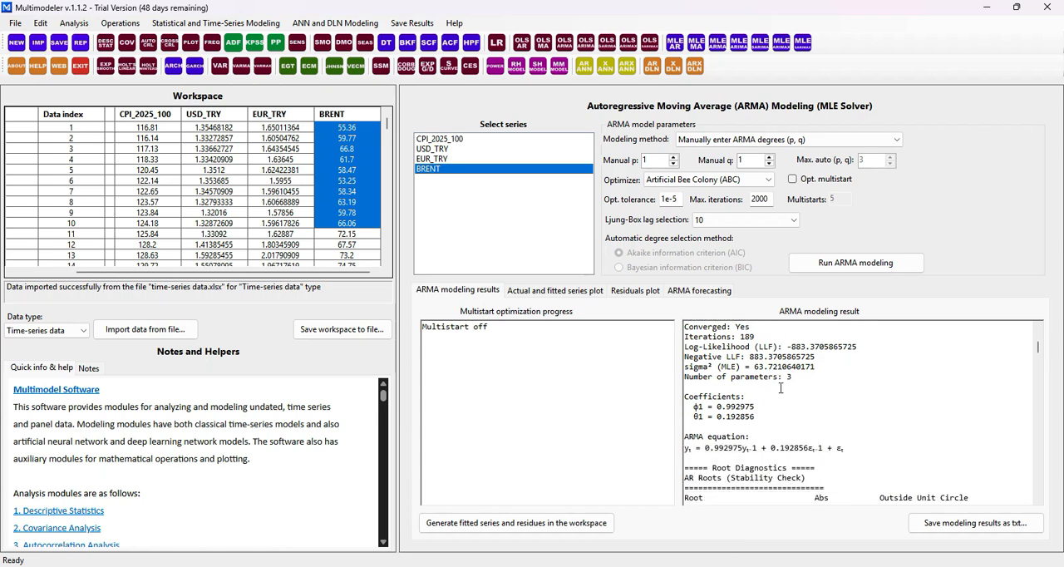
{"action": "scroll", "coordinate": [780, 387], "scroll_direction": "down", "scroll_amount": 1}
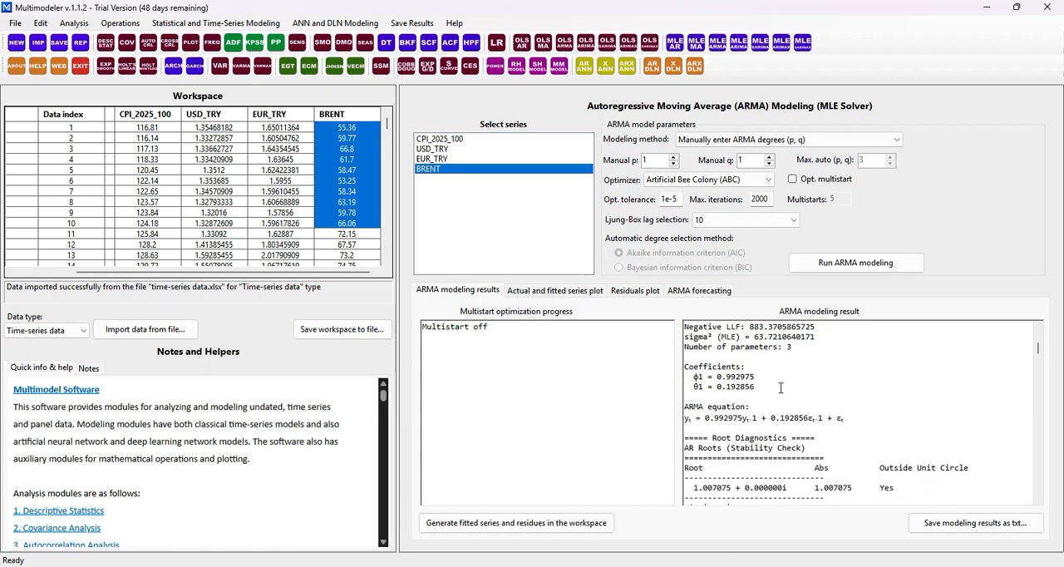
{"action": "left_click_drag", "start_coordinate": [761, 387], "coordinate": [684, 366]}
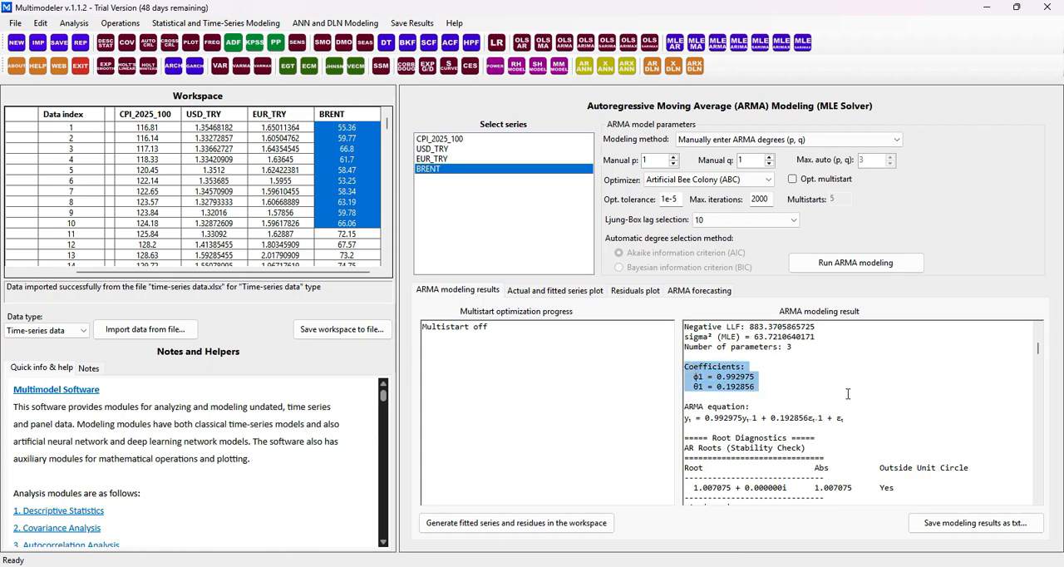
{"action": "left_click_drag", "start_coordinate": [845, 418], "coordinate": [715, 418]}
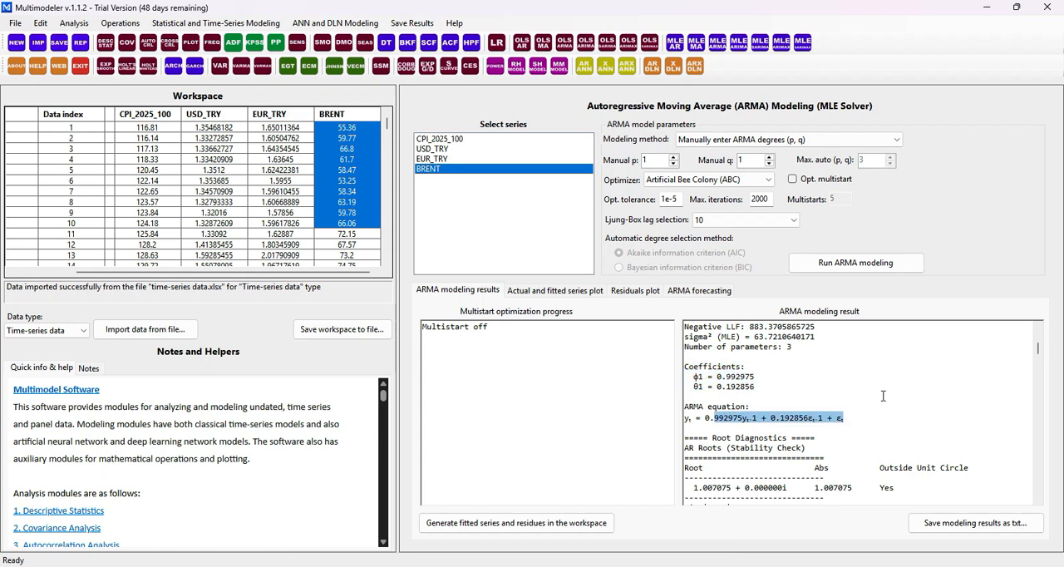
{"action": "left_click", "coordinate": [883, 396]}
{"action": "scroll", "coordinate": [882, 395], "scroll_direction": "down", "scroll_amount": 8}
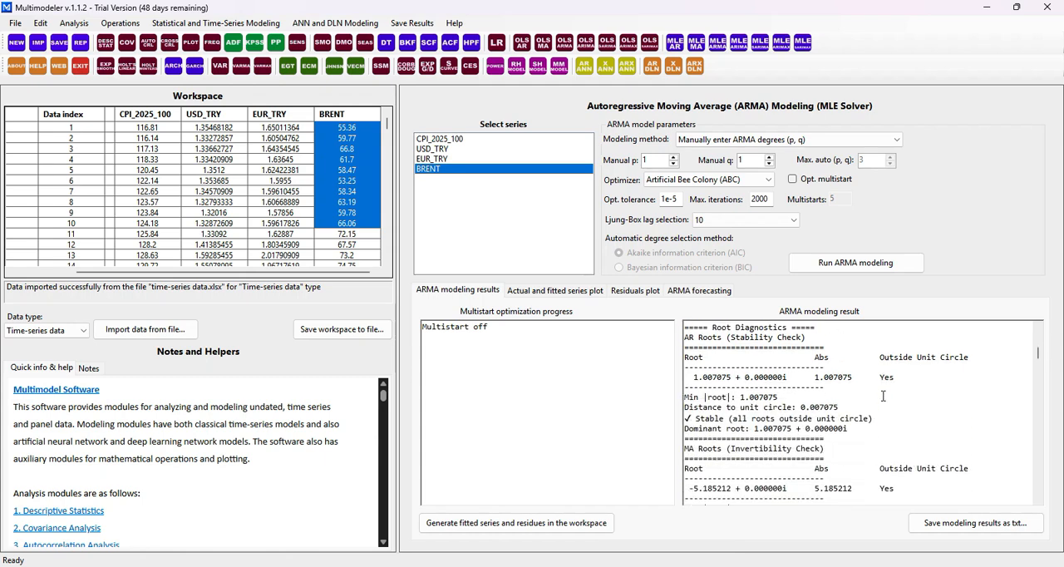
{"action": "scroll", "coordinate": [883, 396], "scroll_direction": "down", "scroll_amount": 4}
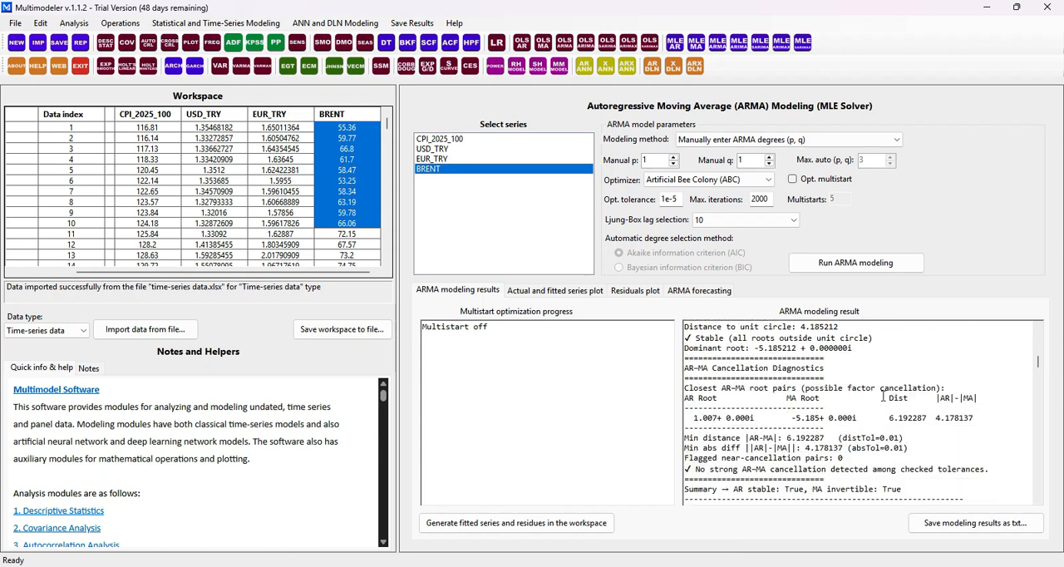
Examine the AR-MA cancellation diagnostics, model fit statistics, error metrics and residual diagnostics in the modeling result
{"action": "scroll", "coordinate": [883, 397], "scroll_direction": "down", "scroll_amount": 4}
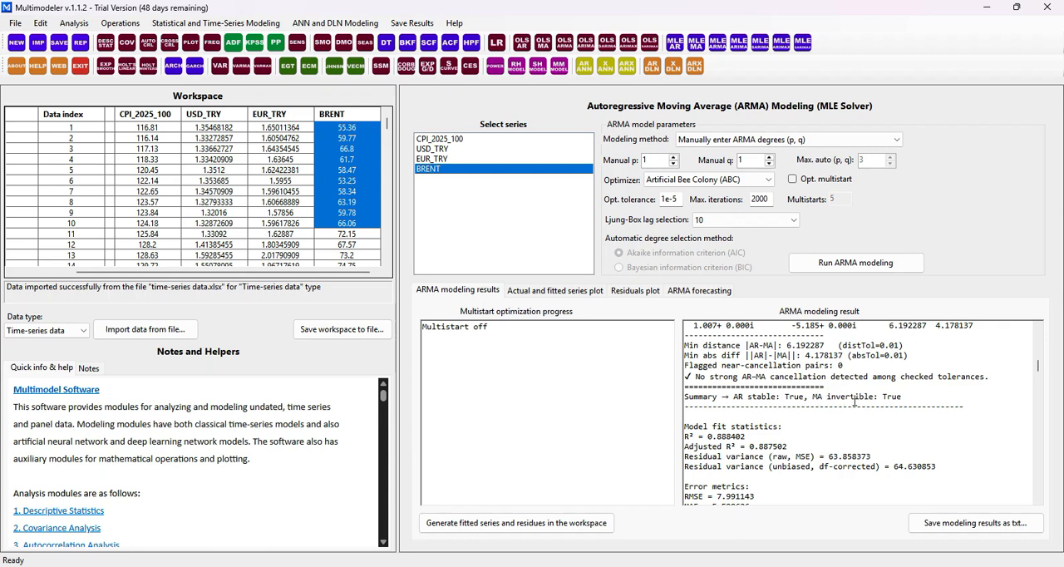
{"action": "scroll", "coordinate": [855, 401], "scroll_direction": "down", "scroll_amount": 3}
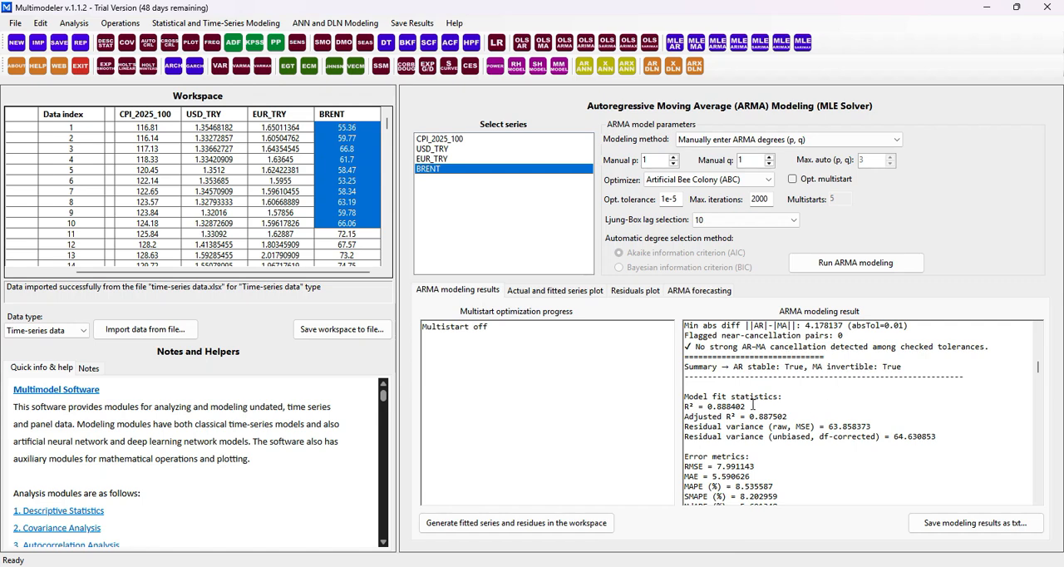
{"action": "scroll", "coordinate": [774, 411], "scroll_direction": "down", "scroll_amount": 2}
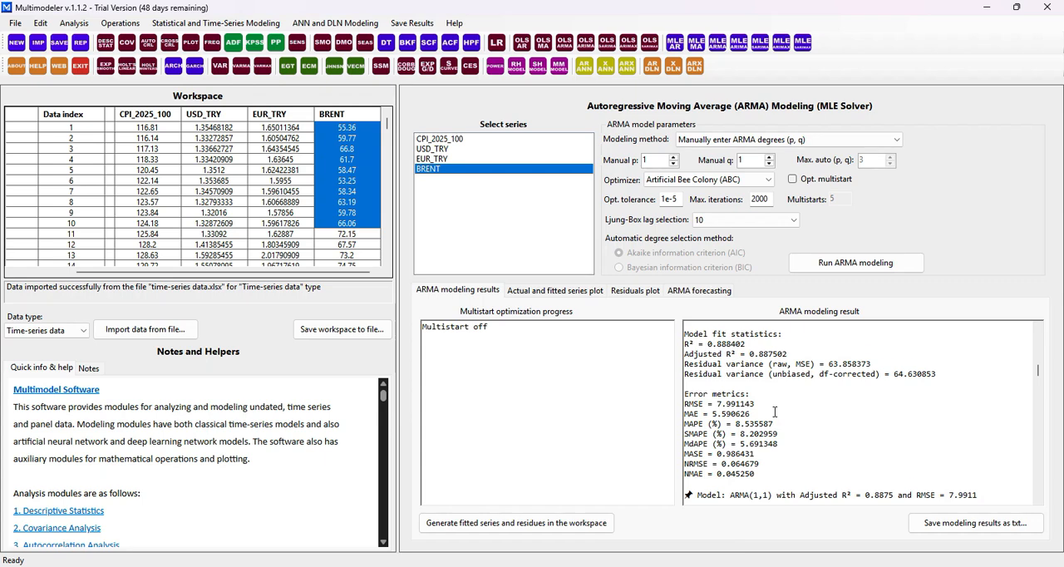
{"action": "scroll", "coordinate": [773, 412], "scroll_direction": "down", "scroll_amount": 4}
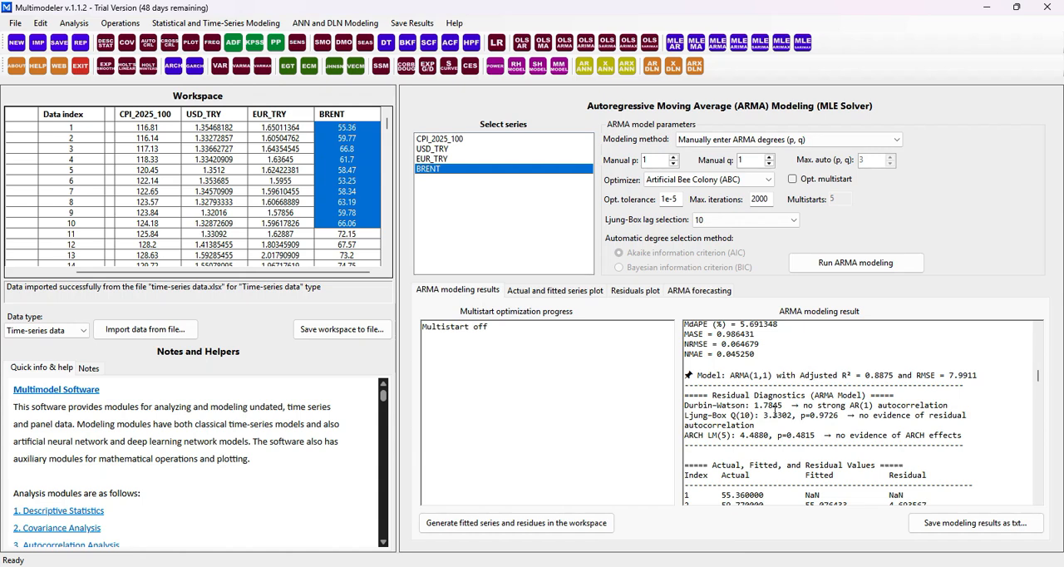
{"action": "left_click_drag", "start_coordinate": [780, 396], "coordinate": [808, 420]}
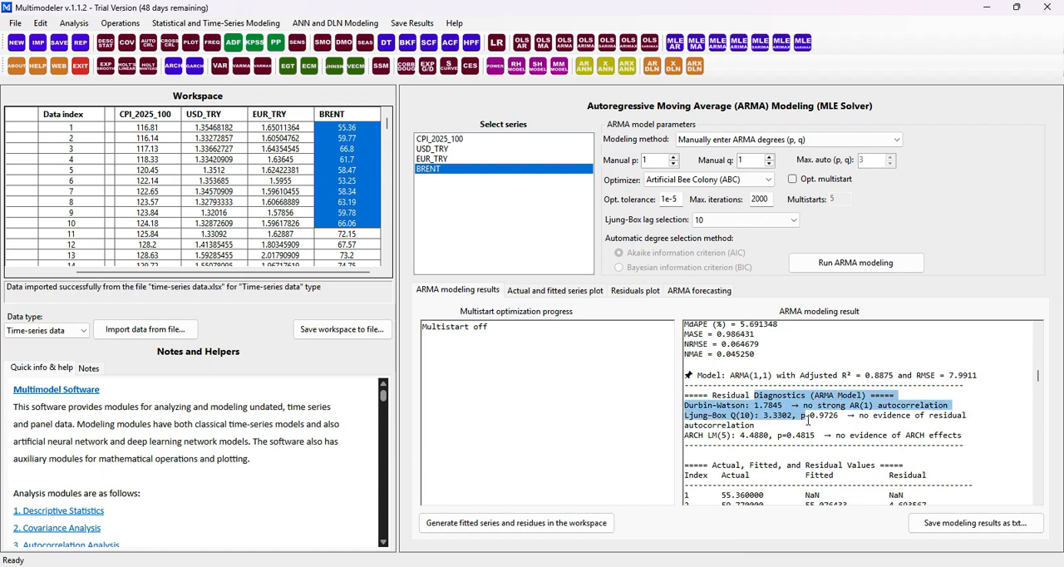
Review the actual, fitted and residual values of BRENT in the result table and in the two series plots
{"action": "scroll", "coordinate": [808, 421], "scroll_direction": "down", "scroll_amount": 3}
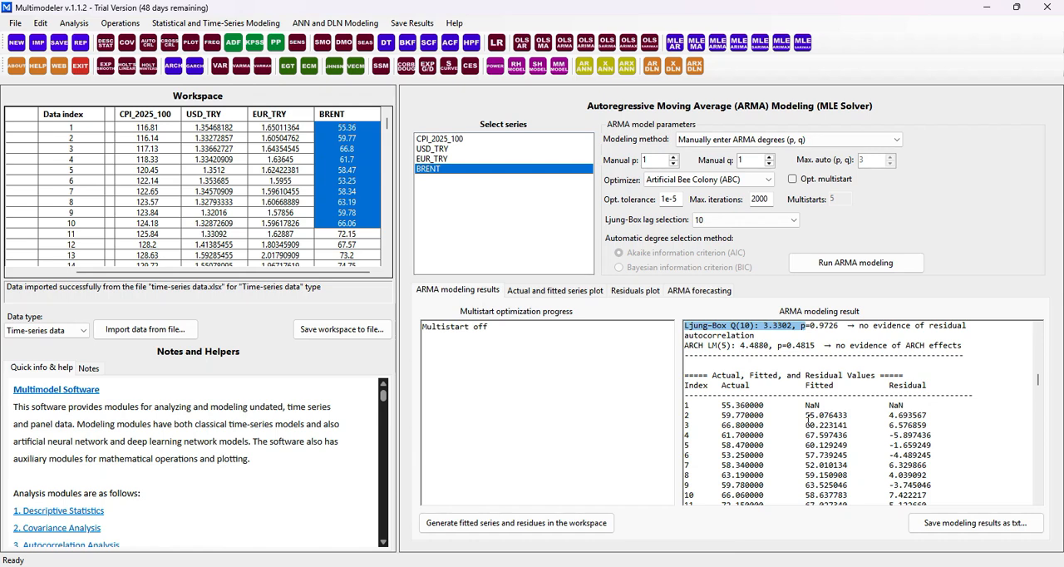
{"action": "scroll", "coordinate": [808, 420], "scroll_direction": "down", "scroll_amount": 2}
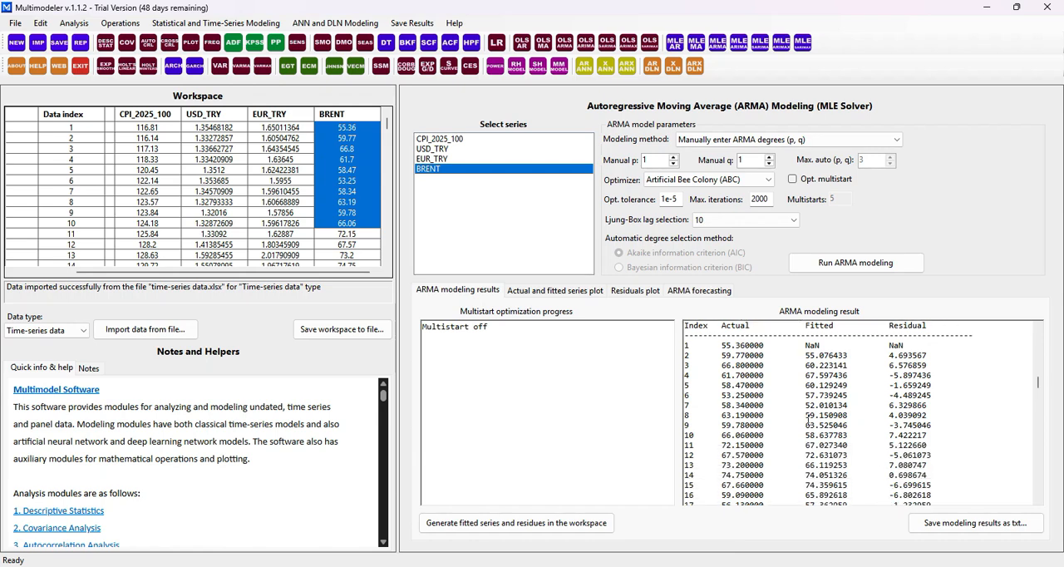
{"action": "left_click", "coordinate": [558, 291]}
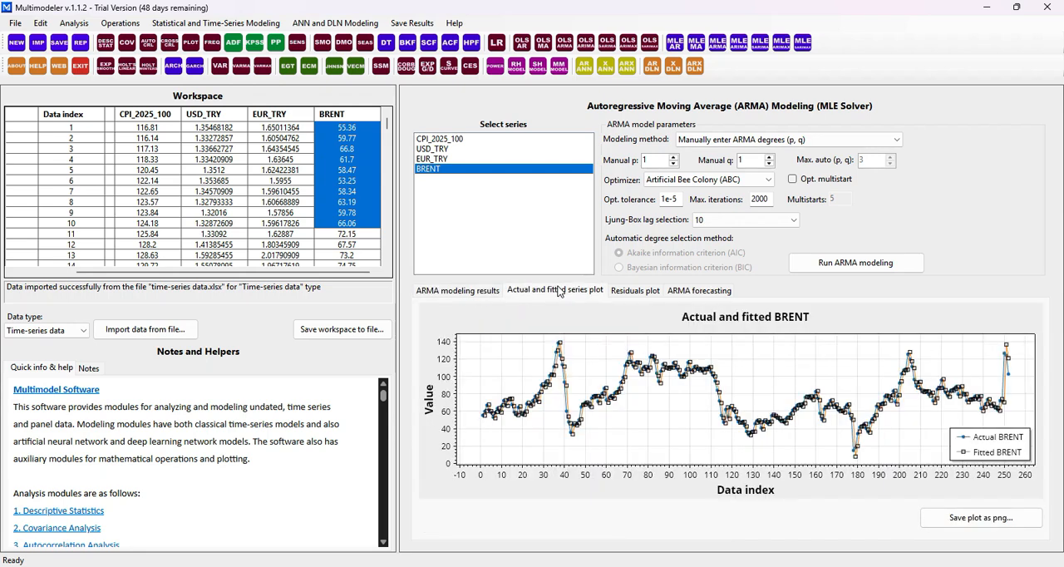
{"action": "left_click", "coordinate": [623, 292]}
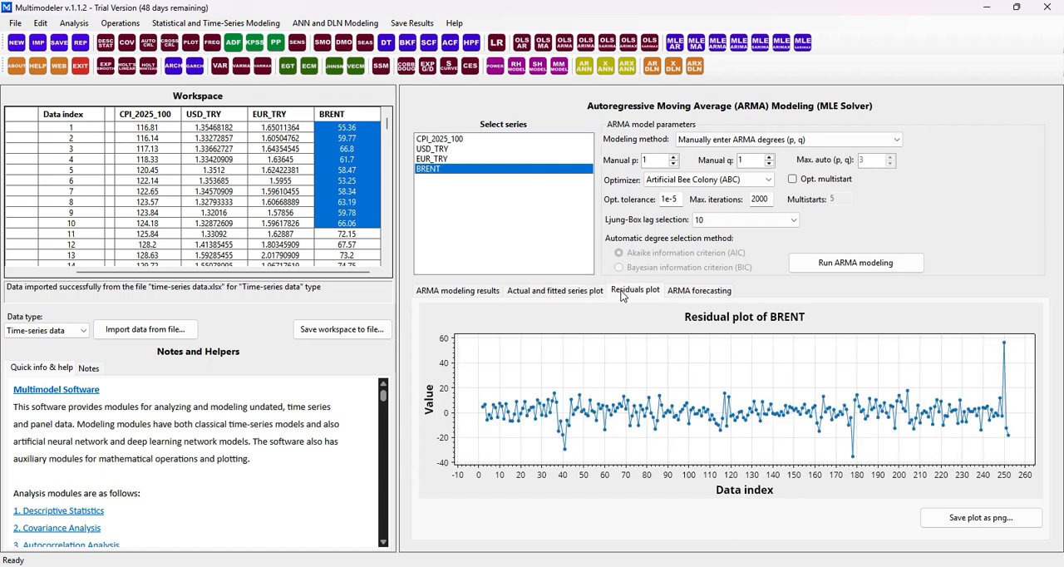
Set the ARMA forecast horizon to 2 and run the forecast for BRENT
{"action": "left_click", "coordinate": [710, 295]}
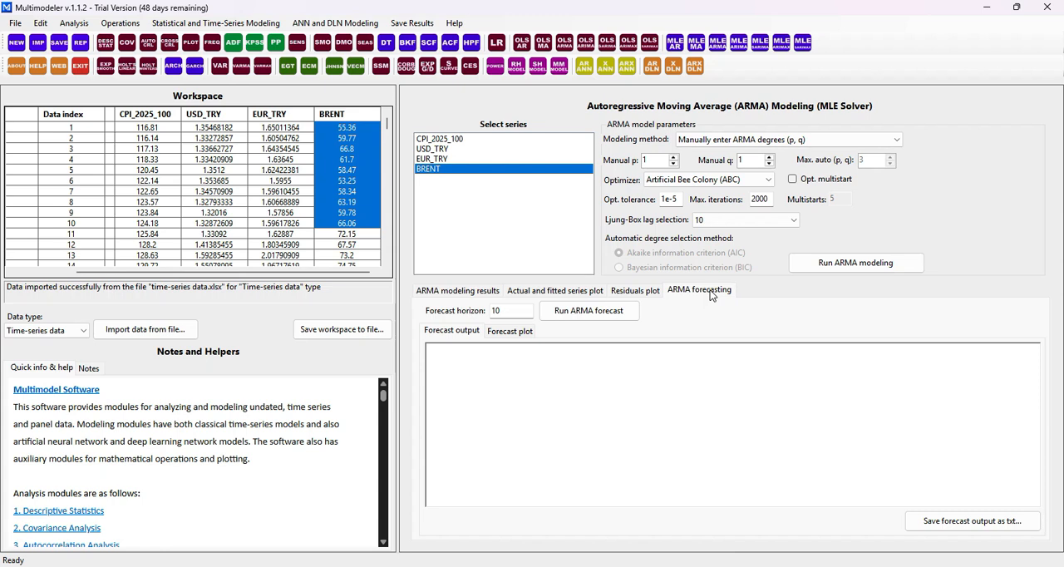
{"action": "double_click", "coordinate": [503, 311]}
{"action": "type", "text": "2"}
{"action": "left_click", "coordinate": [631, 319]}
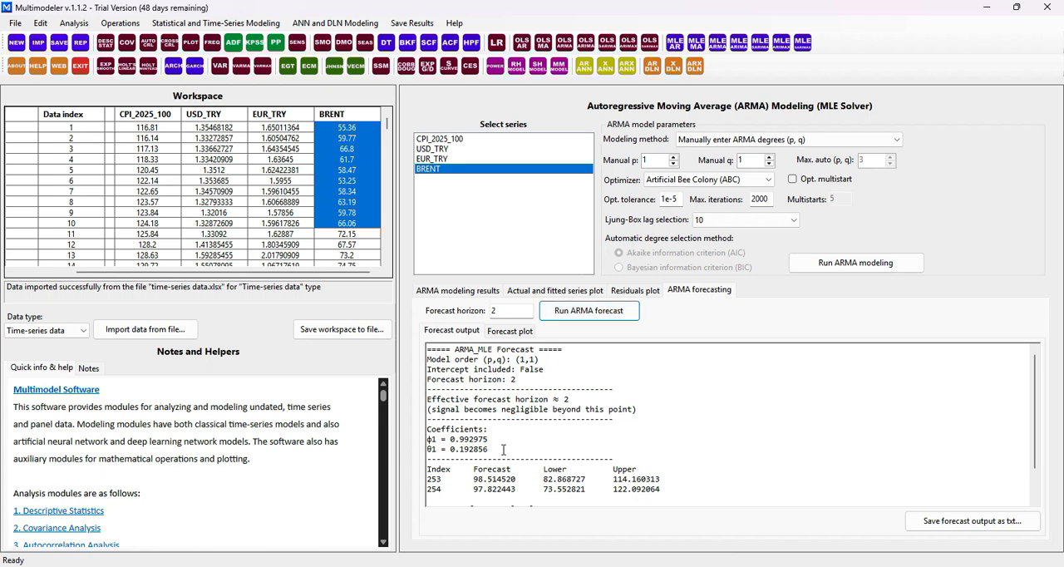
Examine the forecast output's coefficients and predicted values, and view the forecast plot
{"action": "left_click_drag", "start_coordinate": [490, 448], "coordinate": [428, 427]}
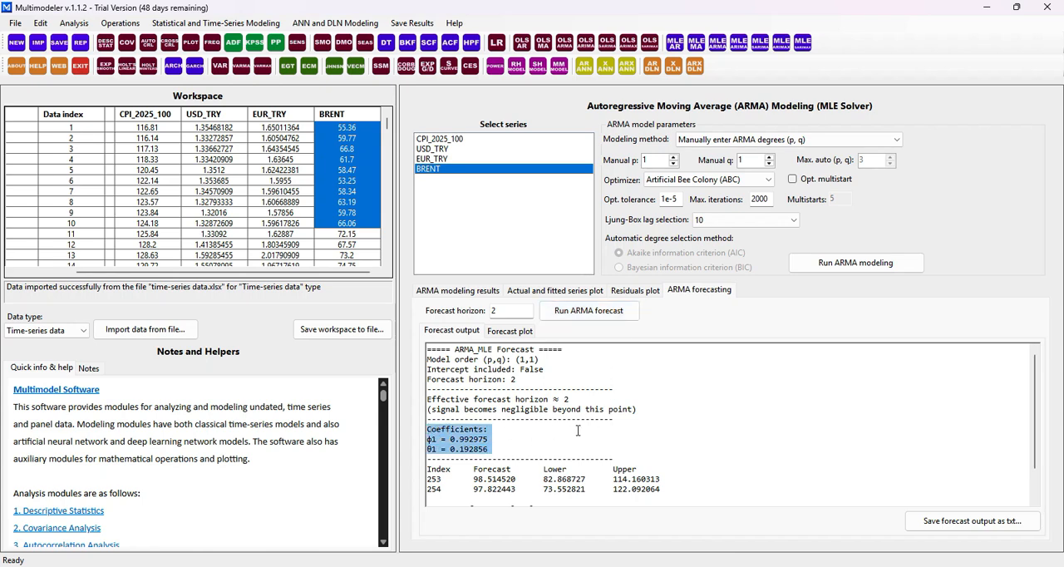
{"action": "scroll", "coordinate": [578, 431], "scroll_direction": "down", "scroll_amount": 1}
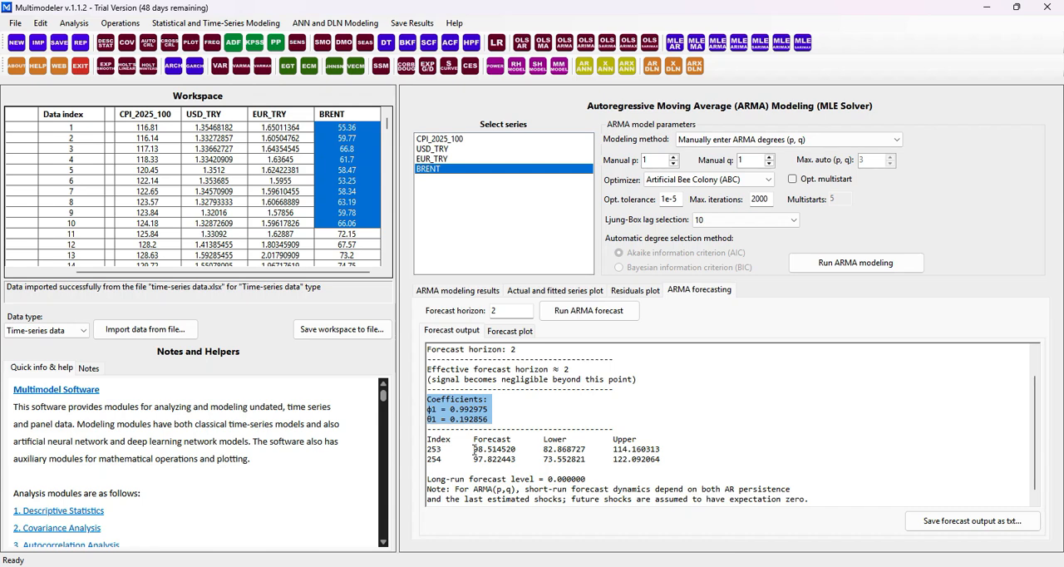
{"action": "left_click_drag", "start_coordinate": [474, 449], "coordinate": [501, 460]}
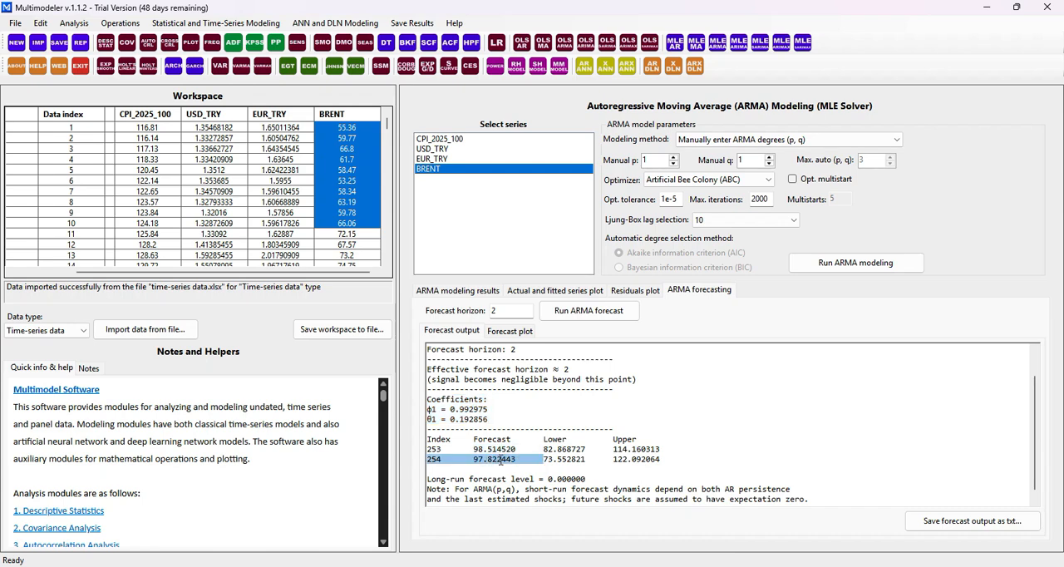
{"action": "left_click", "coordinate": [517, 330]}
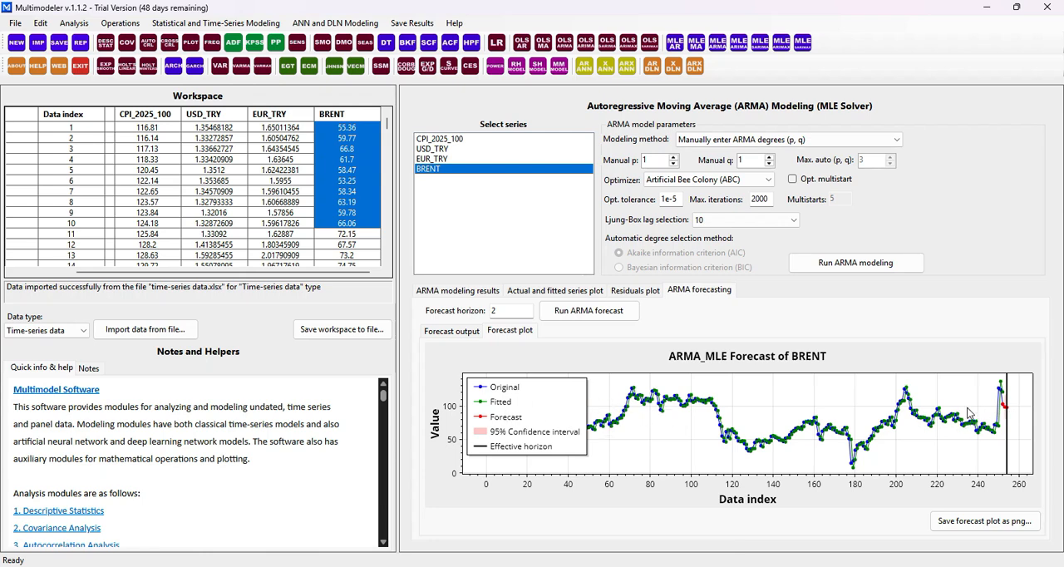
Switch the modeling method to automatic selection of ARMA degrees, keeping the maximum at 3 and AIC, and run the modeling on BRENT
{"action": "left_click", "coordinate": [482, 292]}
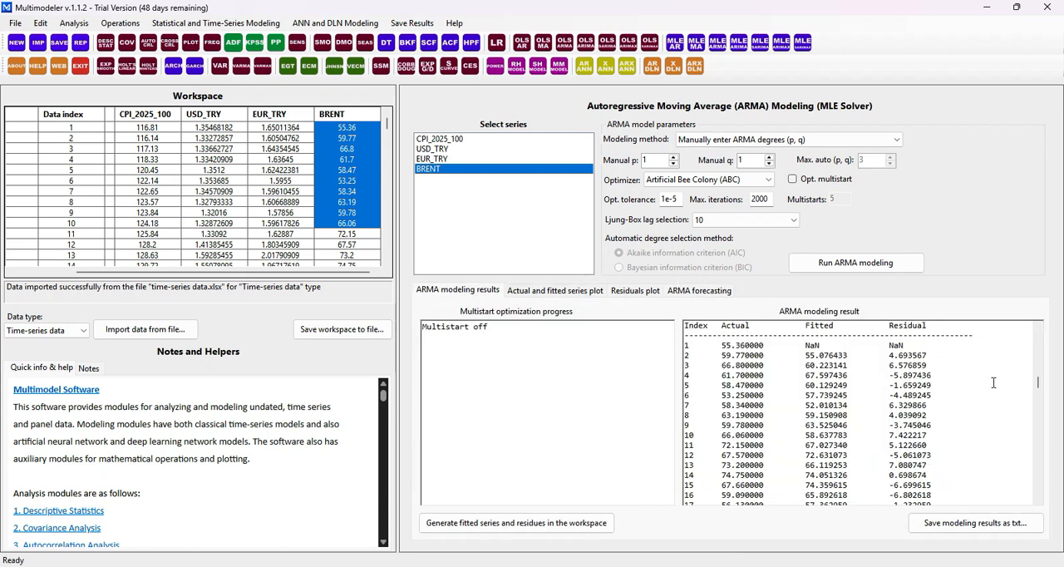
{"action": "scroll", "coordinate": [1036, 383], "scroll_direction": "up", "scroll_amount": 10}
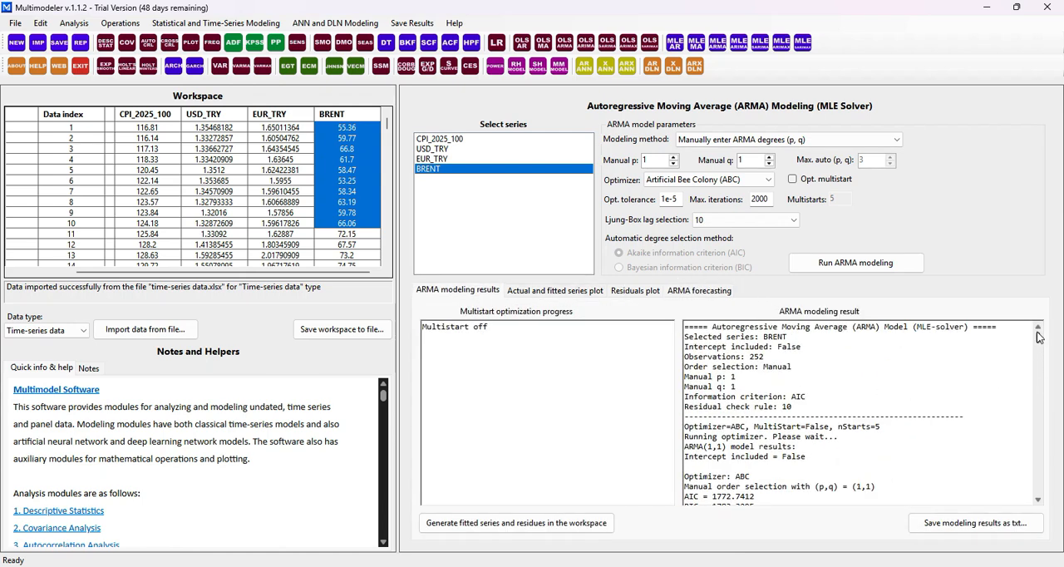
{"action": "left_click", "coordinate": [807, 145]}
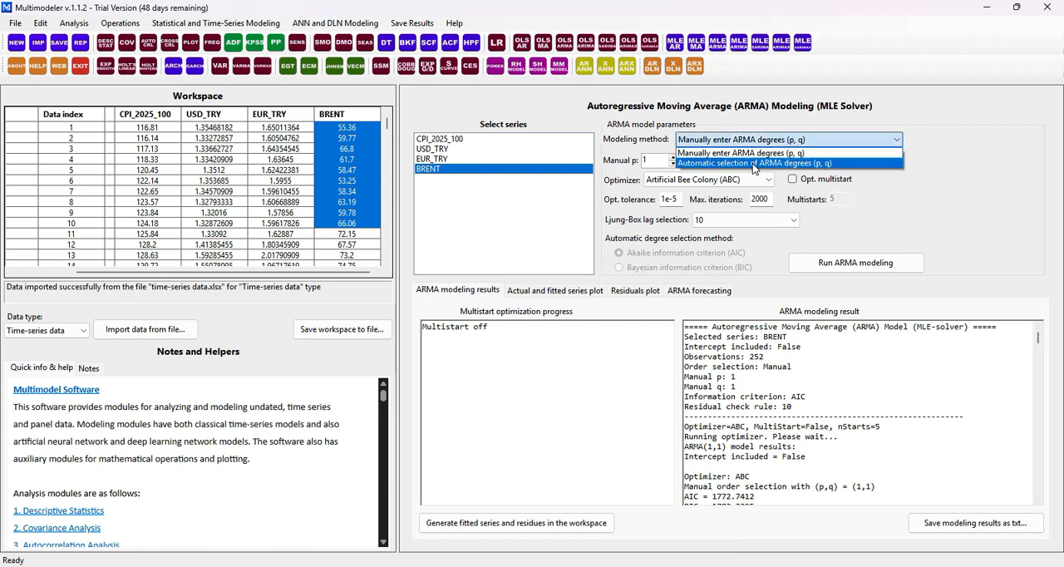
{"action": "left_click", "coordinate": [752, 164]}
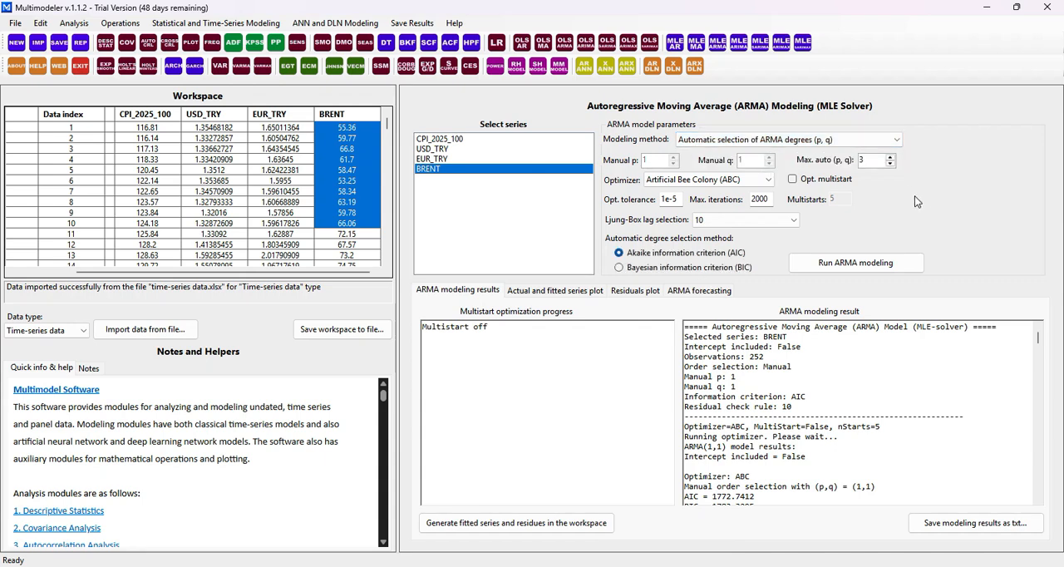
{"action": "double_click", "coordinate": [871, 162]}
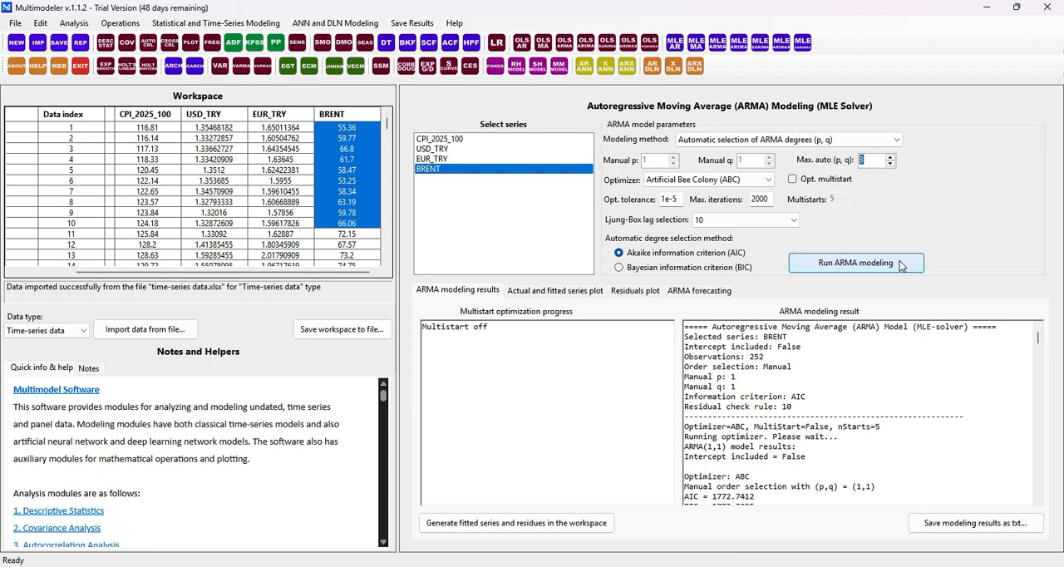
{"action": "left_click", "coordinate": [855, 262]}
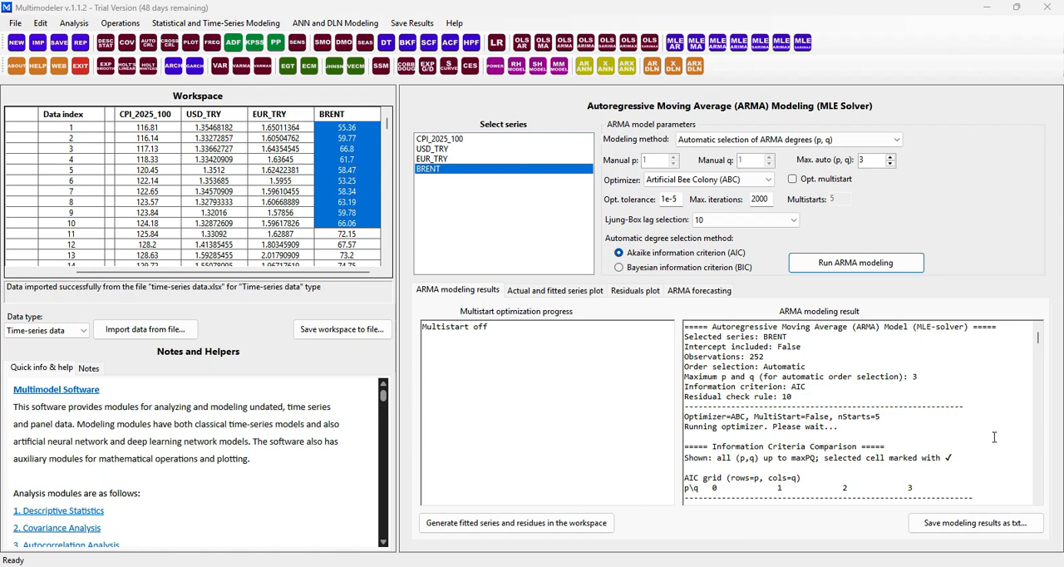
Examine the model settings and the AIC and BIC comparison grids in the automatic modeling result
{"action": "left_click", "coordinate": [1037, 501]}
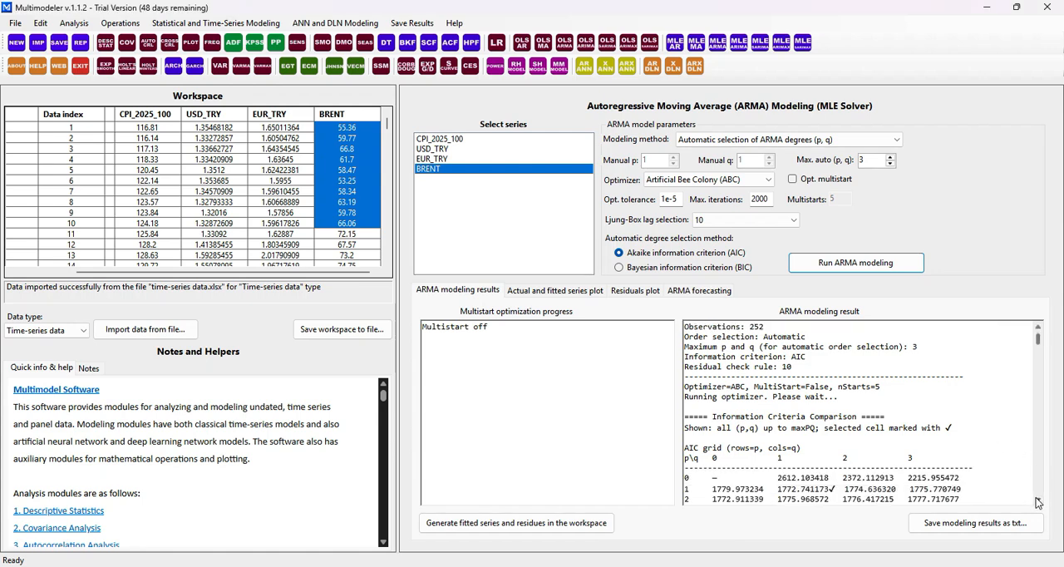
{"action": "left_click", "coordinate": [1037, 502]}
{"action": "left_click", "coordinate": [1037, 502]}
{"action": "left_click", "coordinate": [1037, 502]}
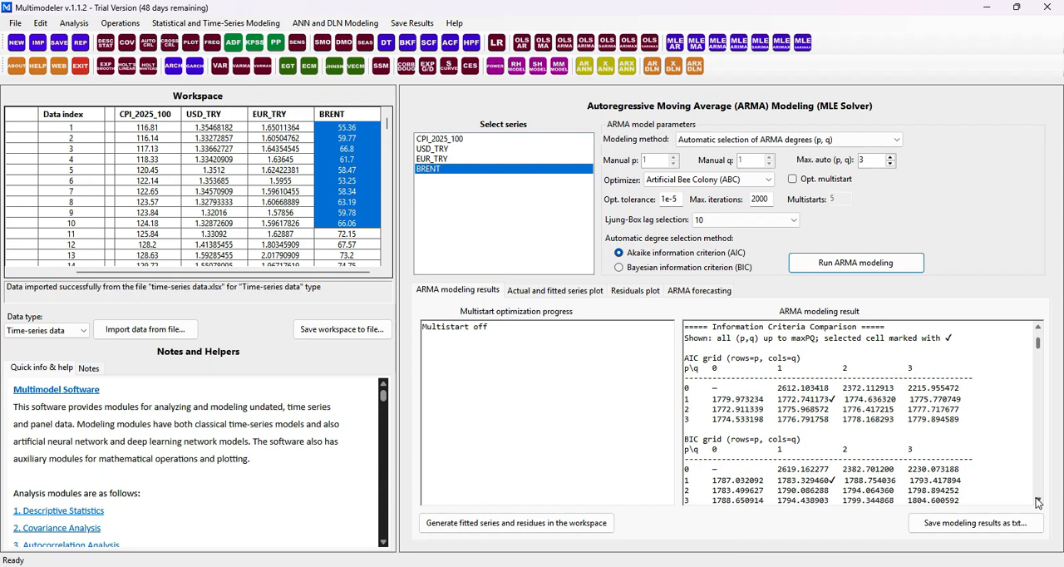
{"action": "left_click", "coordinate": [1037, 502]}
{"action": "left_click", "coordinate": [1037, 502]}
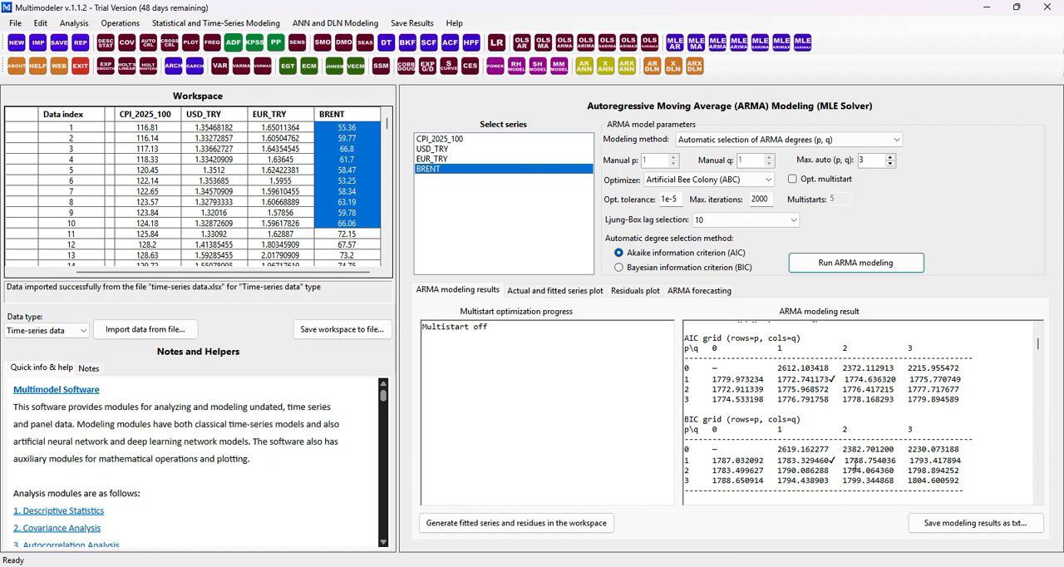
{"action": "left_click", "coordinate": [1039, 329]}
{"action": "left_click", "coordinate": [1039, 328]}
{"action": "left_click", "coordinate": [1039, 328]}
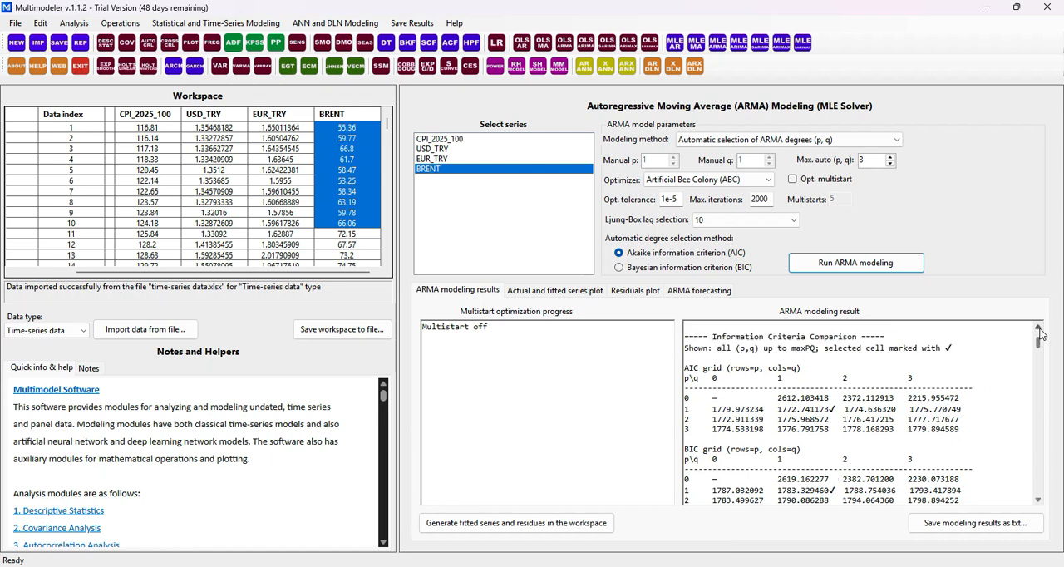
{"action": "left_click", "coordinate": [1039, 329]}
{"action": "left_click", "coordinate": [1039, 328]}
{"action": "left_click", "coordinate": [1039, 328]}
{"action": "left_click", "coordinate": [1038, 329]}
{"action": "left_click", "coordinate": [1039, 328]}
{"action": "left_click", "coordinate": [1039, 328]}
{"action": "left_click", "coordinate": [1039, 328]}
{"action": "left_click", "coordinate": [1039, 329]}
{"action": "left_click", "coordinate": [1039, 328]}
{"action": "left_click", "coordinate": [1038, 328]}
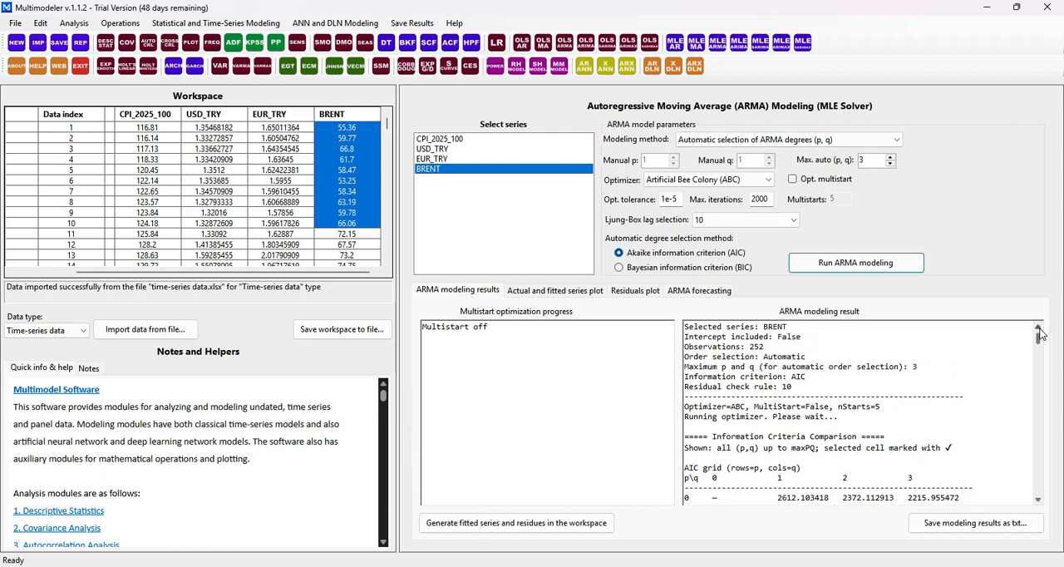
{"action": "left_click", "coordinate": [1039, 329]}
Skim the automatic modeling result to its end and check which ARMA order was automatically selected
{"action": "scroll", "coordinate": [996, 403], "scroll_direction": "down", "scroll_amount": 7}
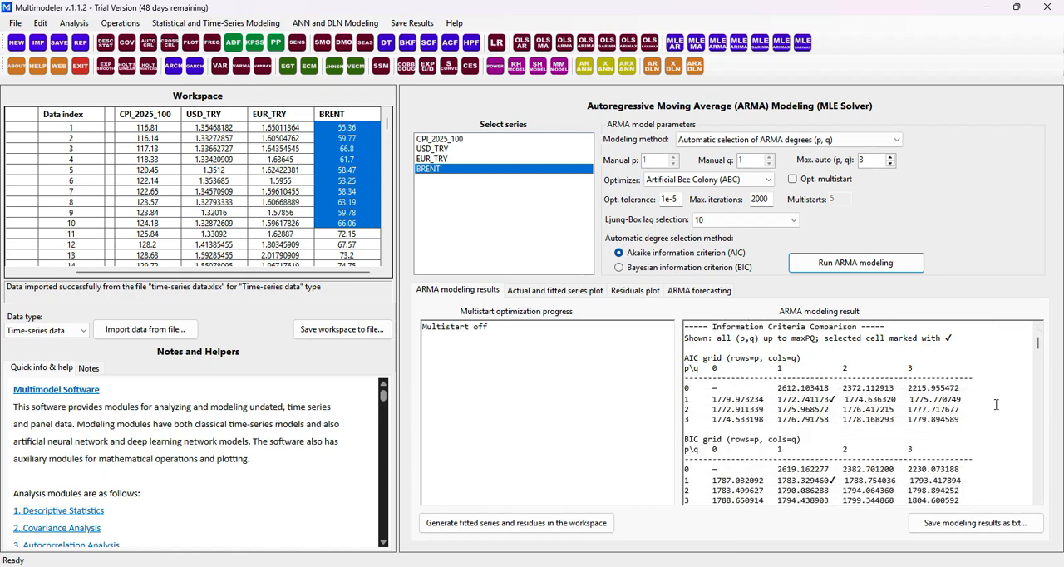
{"action": "scroll", "coordinate": [996, 404], "scroll_direction": "down", "scroll_amount": 2}
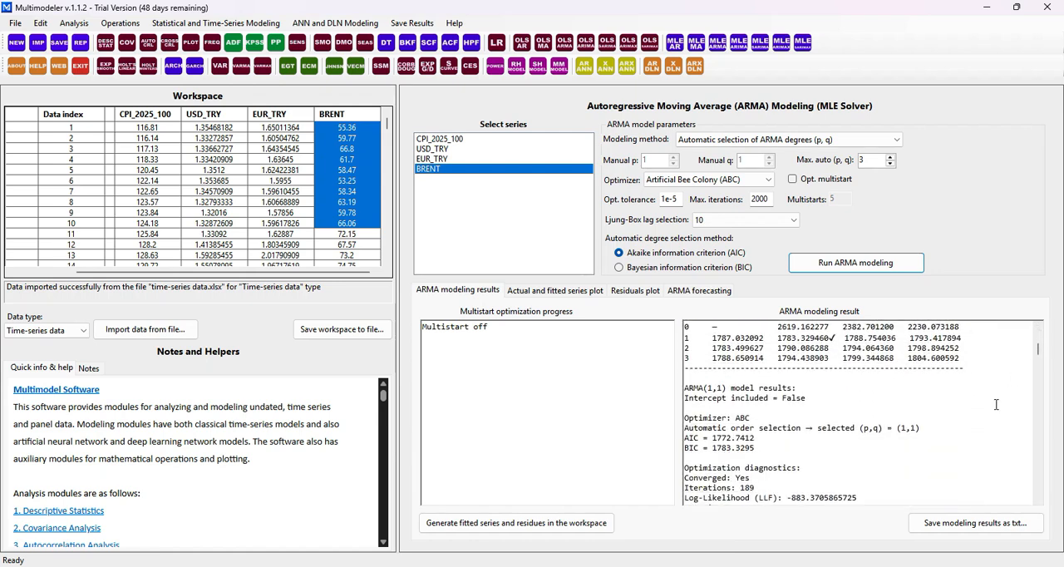
{"action": "left_click", "coordinate": [912, 430]}
{"action": "key", "text": "ctrl+End"}
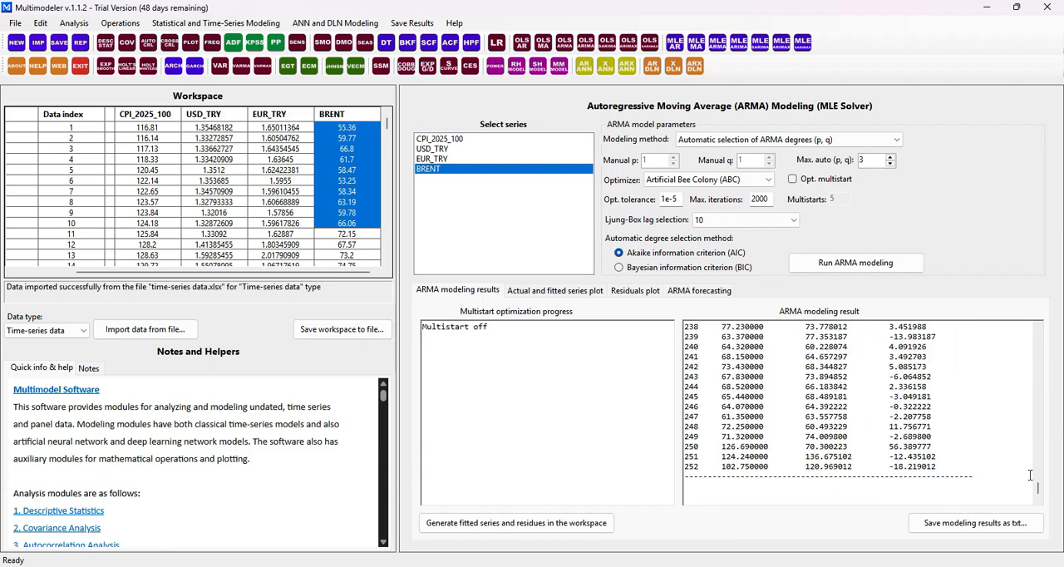
{"action": "left_click_drag", "start_coordinate": [1037, 489], "coordinate": [1030, 353]}
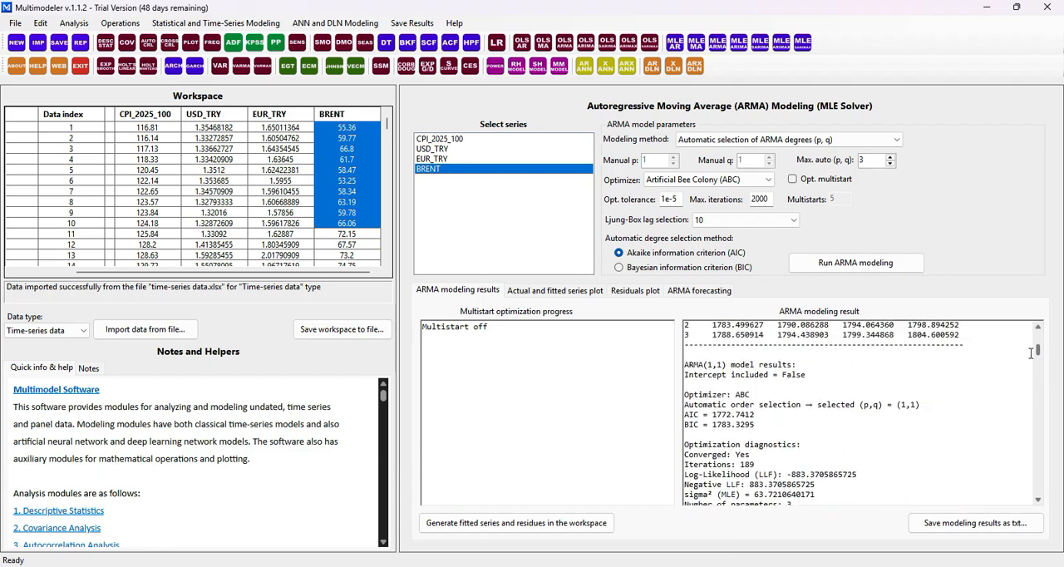
{"action": "left_click_drag", "start_coordinate": [923, 404], "coordinate": [859, 405]}
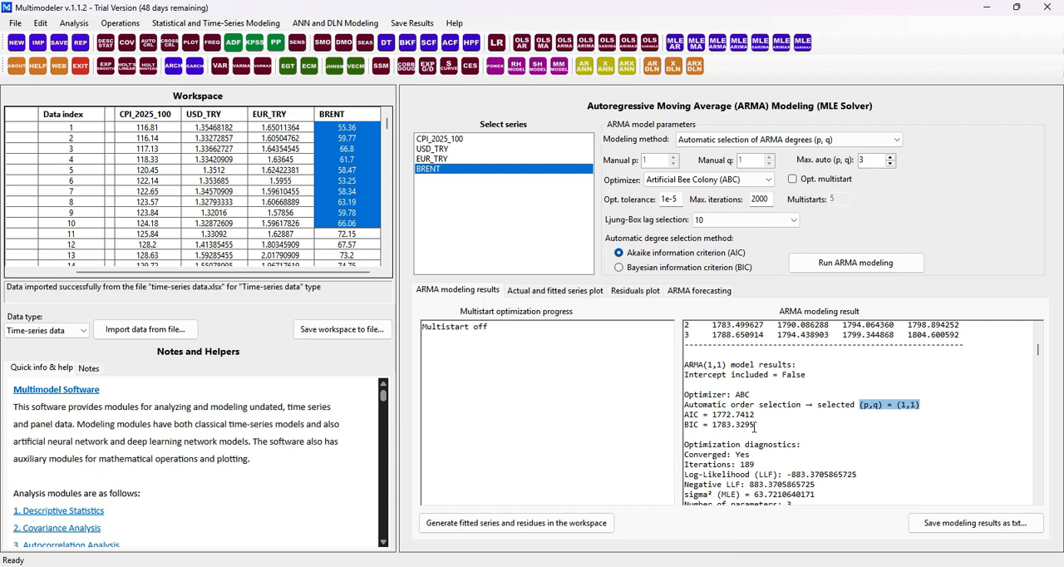
Examine the optimization diagnostics, coefficients, fit statistics and residual diagnostics of the automatically selected model
{"action": "scroll", "coordinate": [805, 430], "scroll_direction": "down", "scroll_amount": 10}
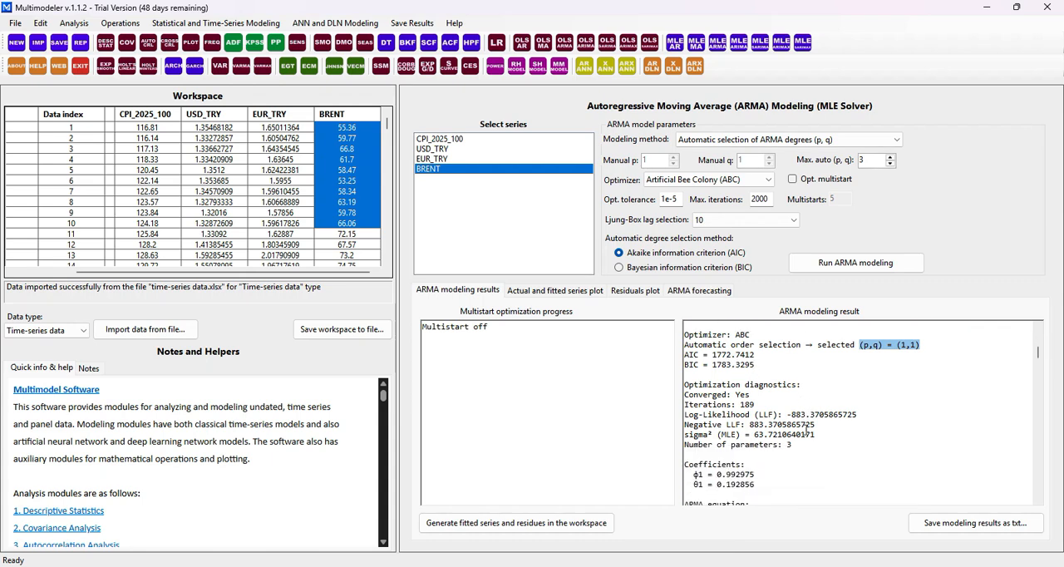
{"action": "scroll", "coordinate": [805, 429], "scroll_direction": "down", "scroll_amount": 10}
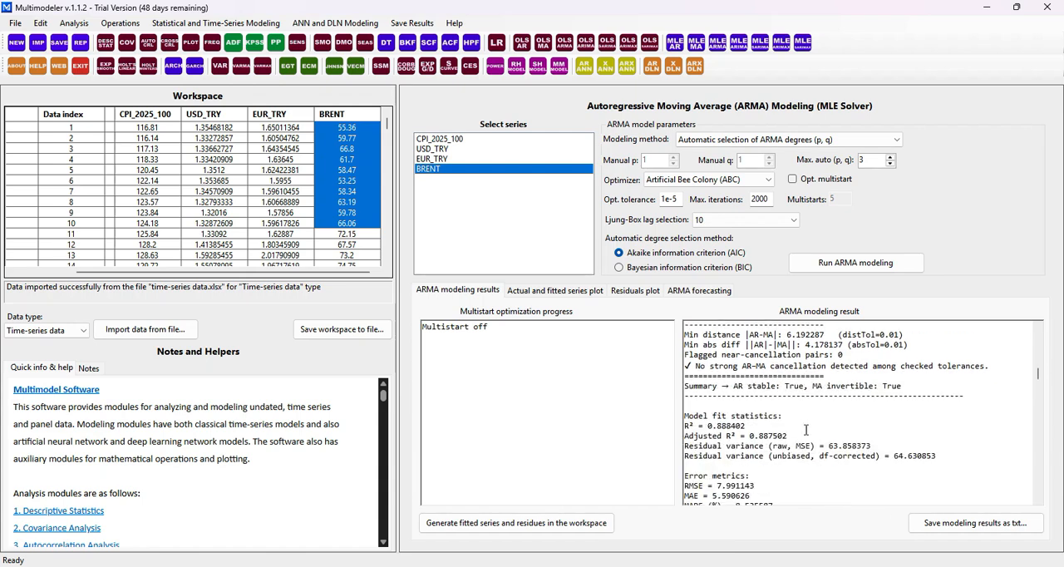
{"action": "scroll", "coordinate": [806, 430], "scroll_direction": "down", "scroll_amount": 3}
{"action": "scroll", "coordinate": [805, 429], "scroll_direction": "down", "scroll_amount": 3}
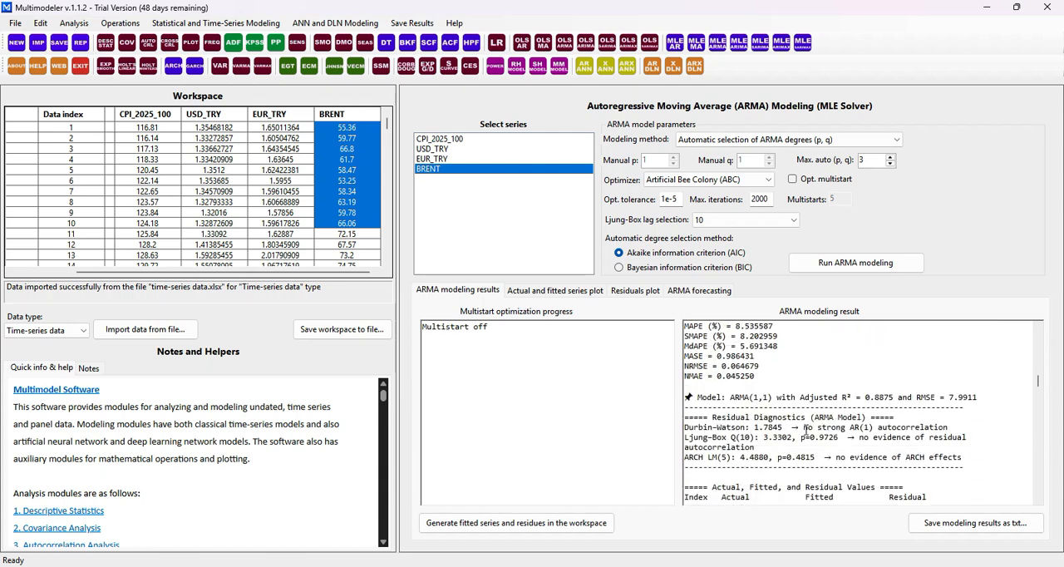
Check the fitted series and residuals plots, and run the automatically selected model's ARMA forecast with a horizon of 2
{"action": "left_click", "coordinate": [554, 293]}
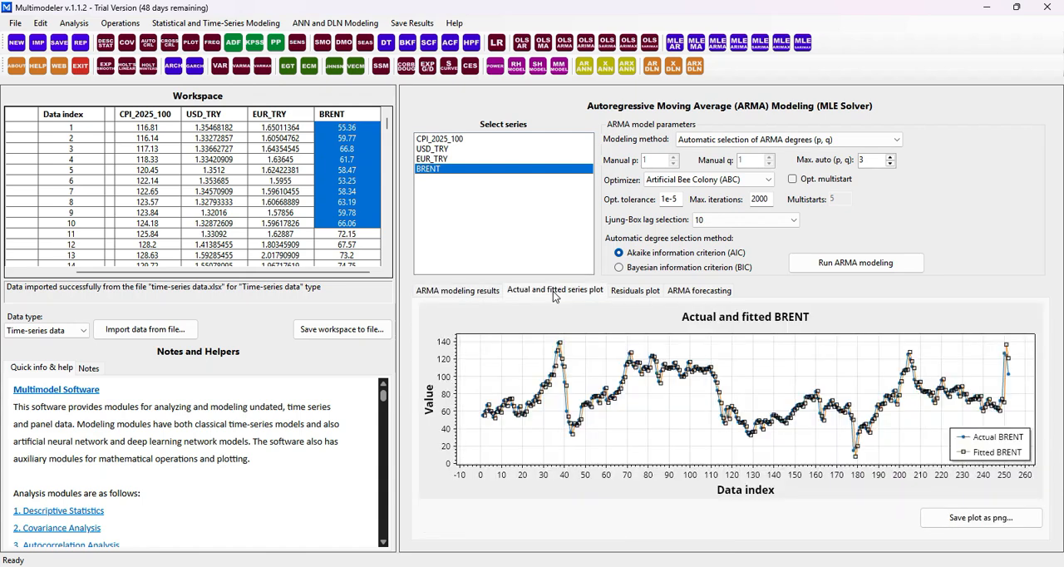
{"action": "left_click", "coordinate": [629, 293]}
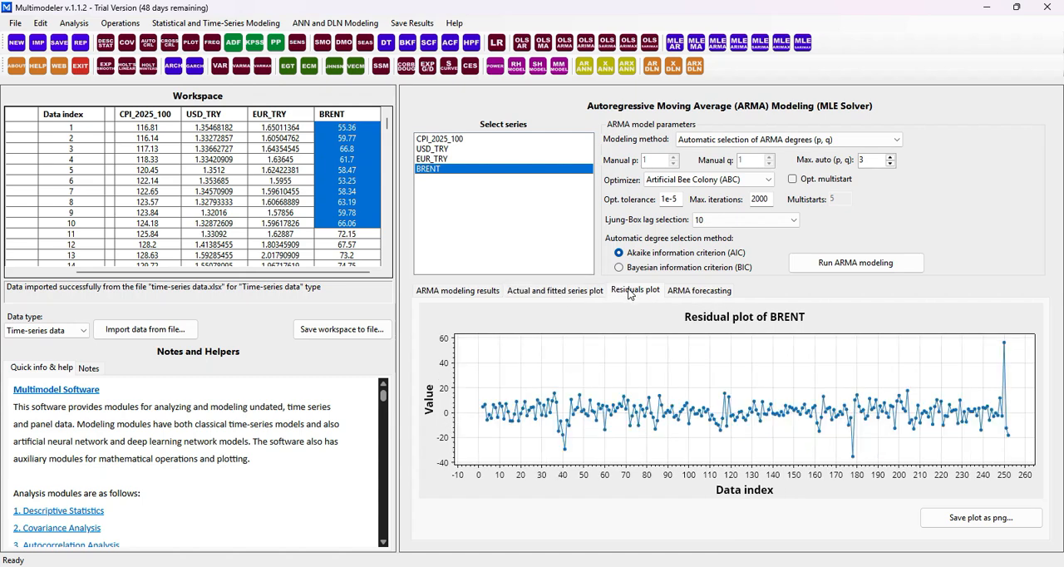
{"action": "left_click", "coordinate": [700, 291]}
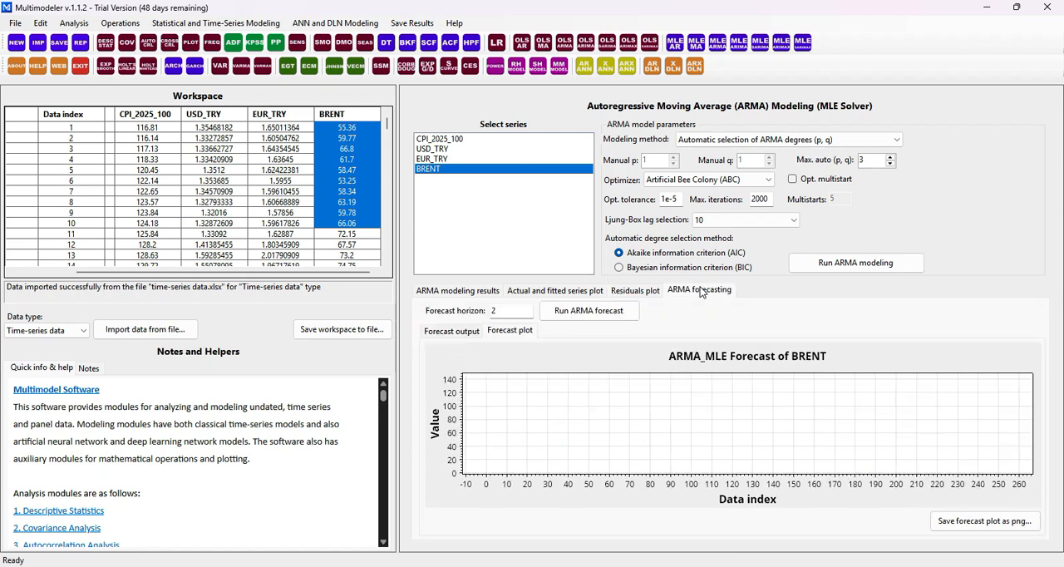
{"action": "left_click", "coordinate": [622, 314]}
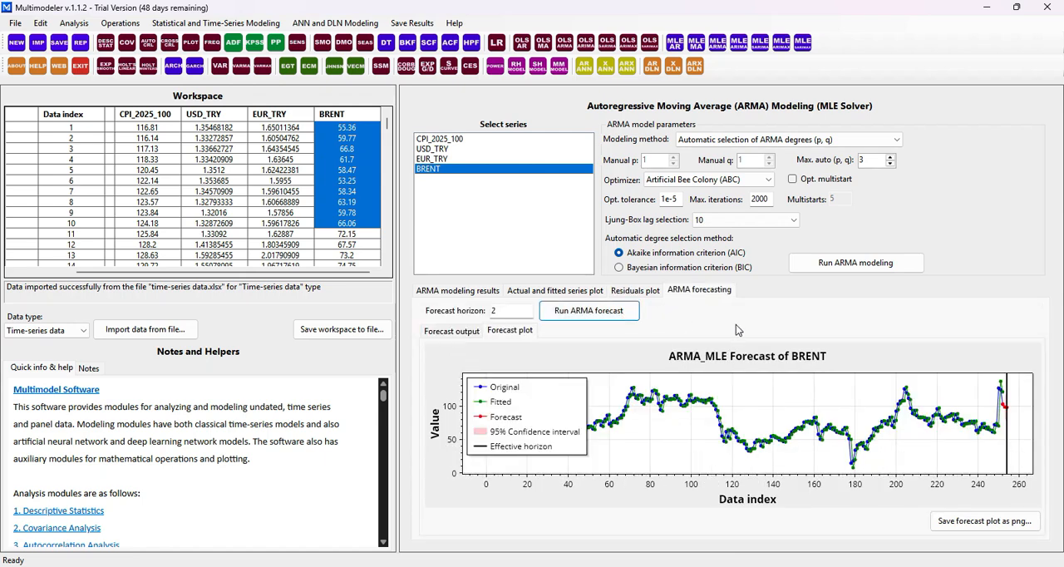